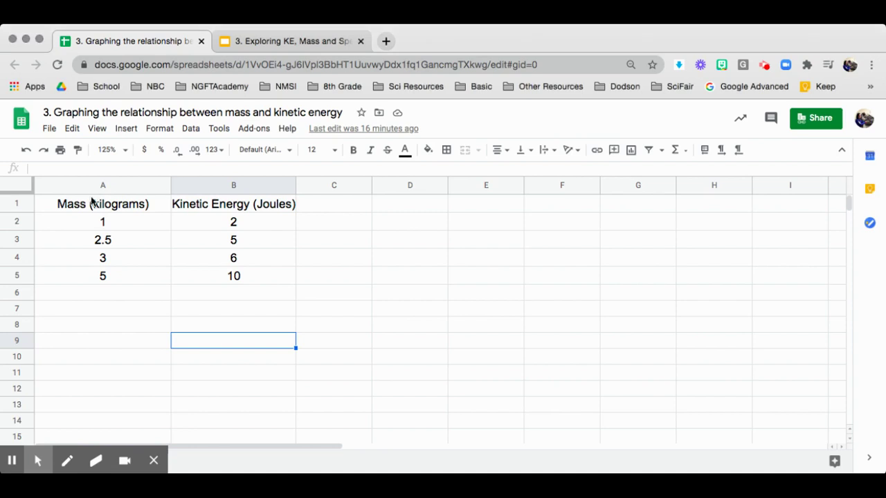
- Select cells A1:B5, holding mass 1, 2.5, 3, 5 kg and kinetic energy 2, 5, 6, 10 J
click(91, 210)
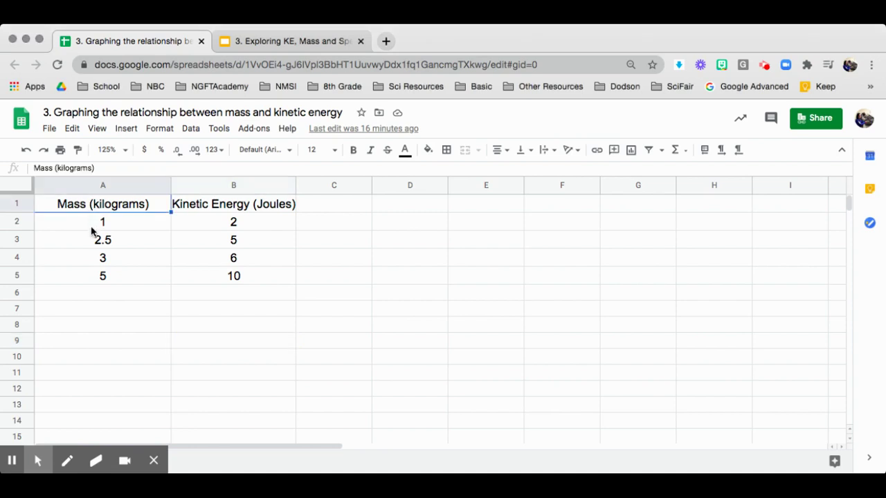
click(229, 185)
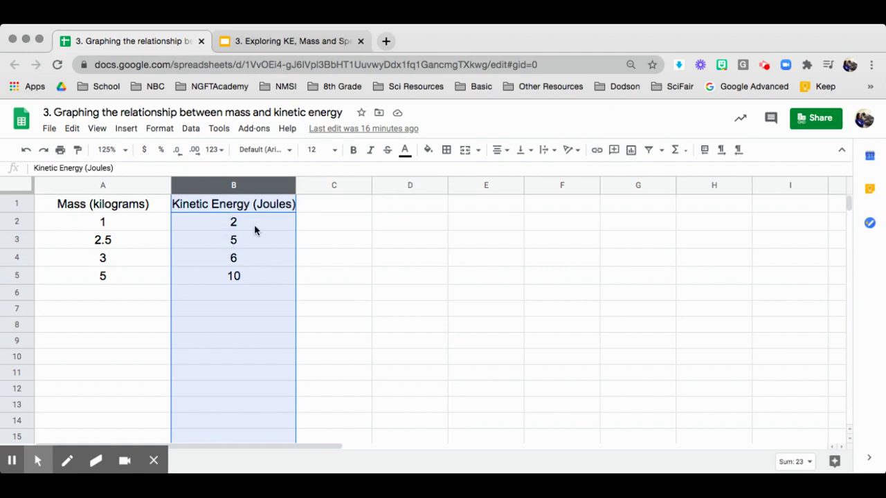
click(101, 186)
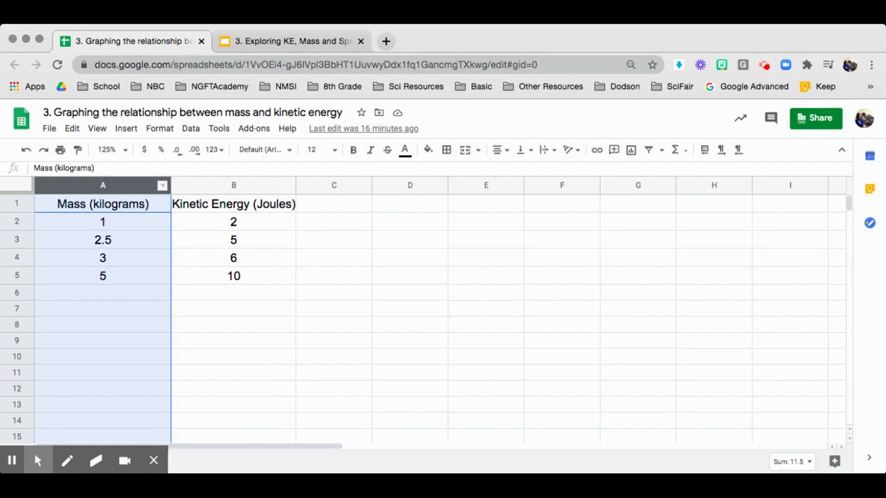
click(203, 186)
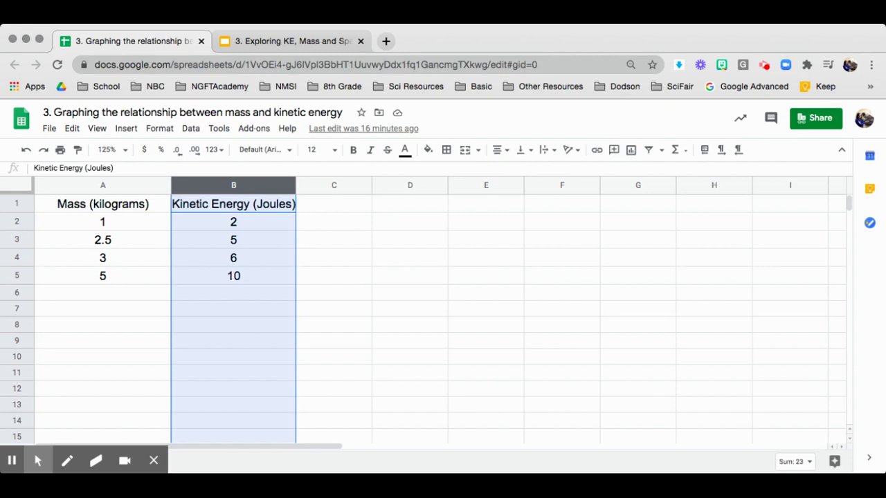
click(90, 202)
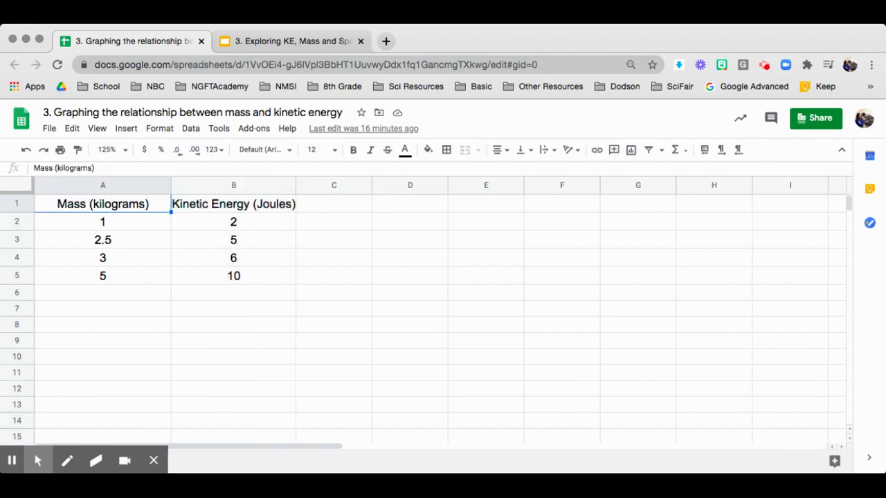
drag(90, 202, 277, 275)
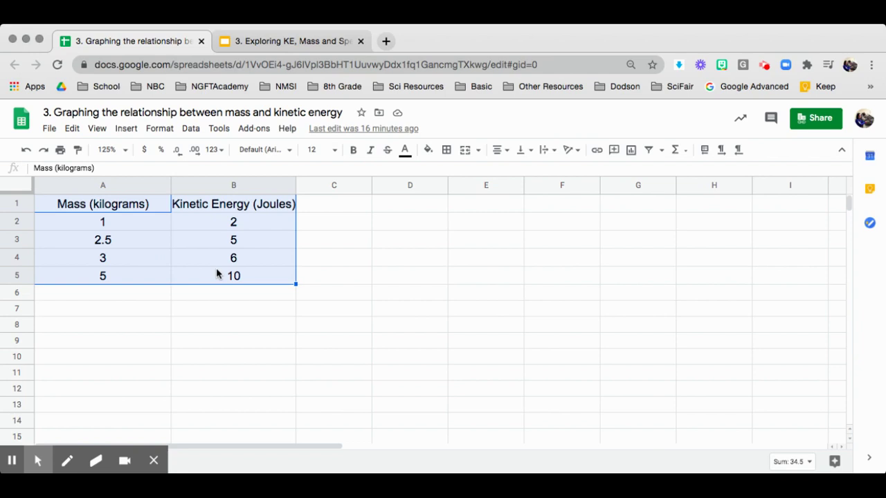
click(126, 130)
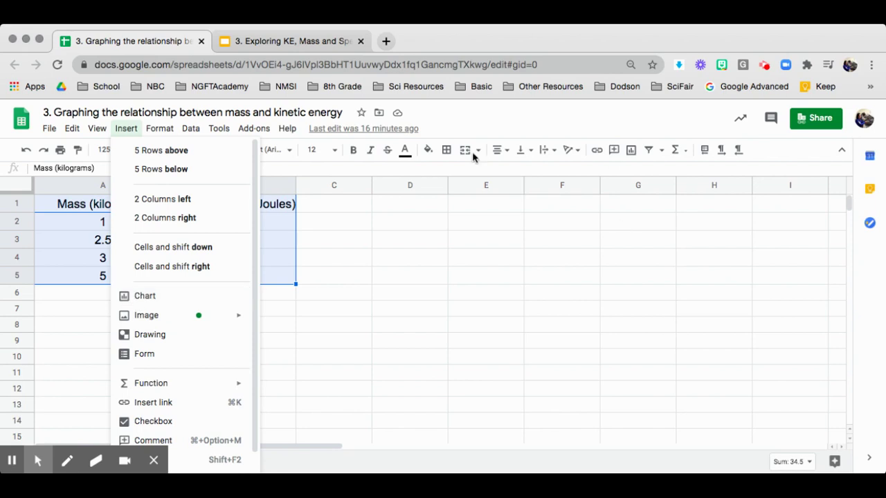
click(276, 190)
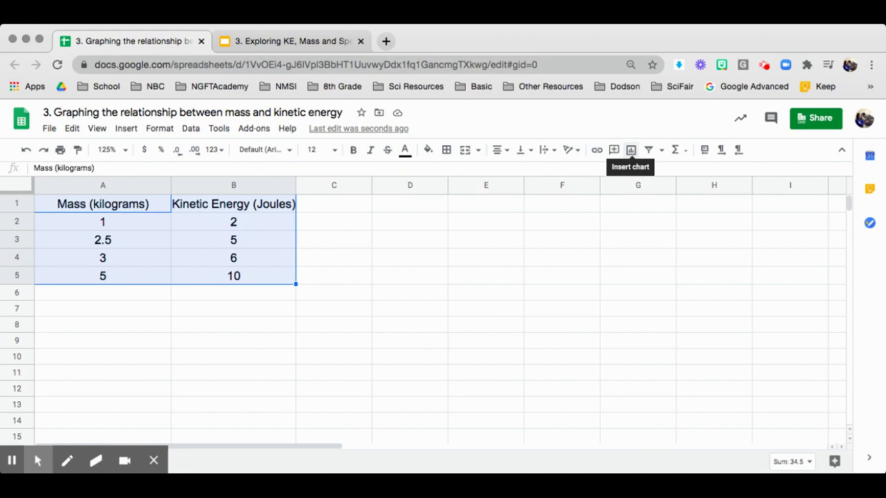
- Insert a chart from the selected A1:B5 data
click(632, 151)
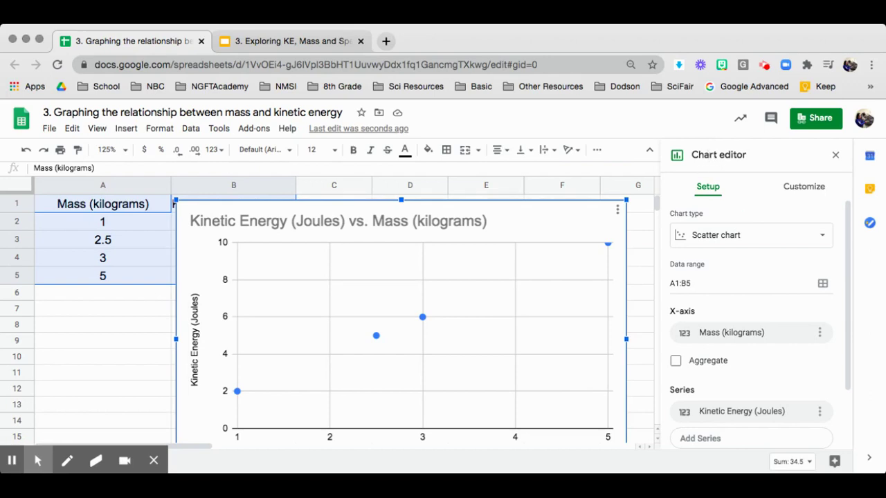
click(618, 209)
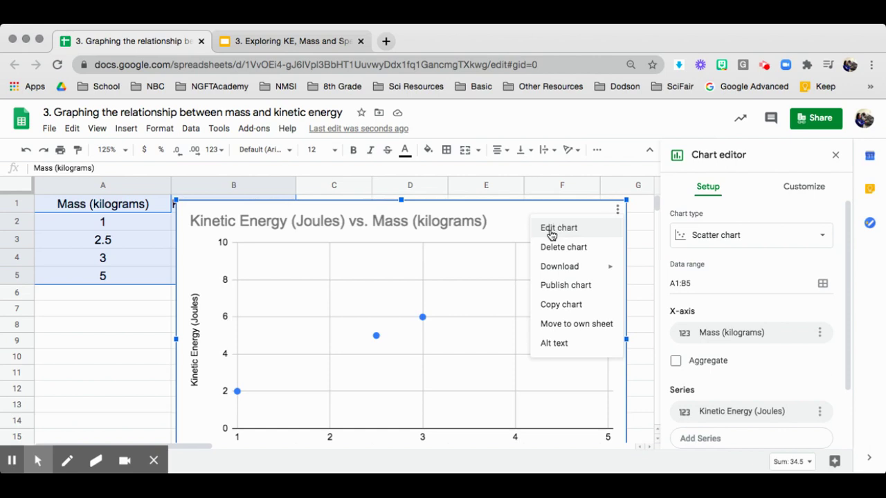
click(717, 213)
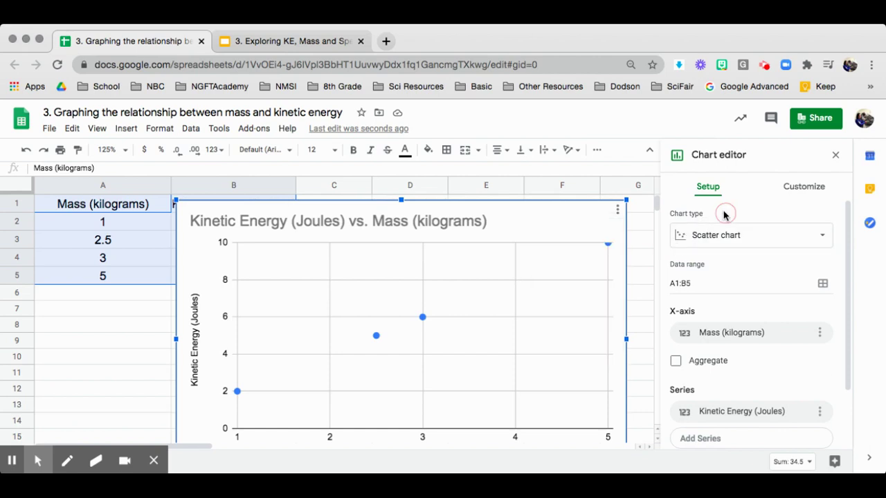
- Change the chart type to Smooth line chart
click(818, 240)
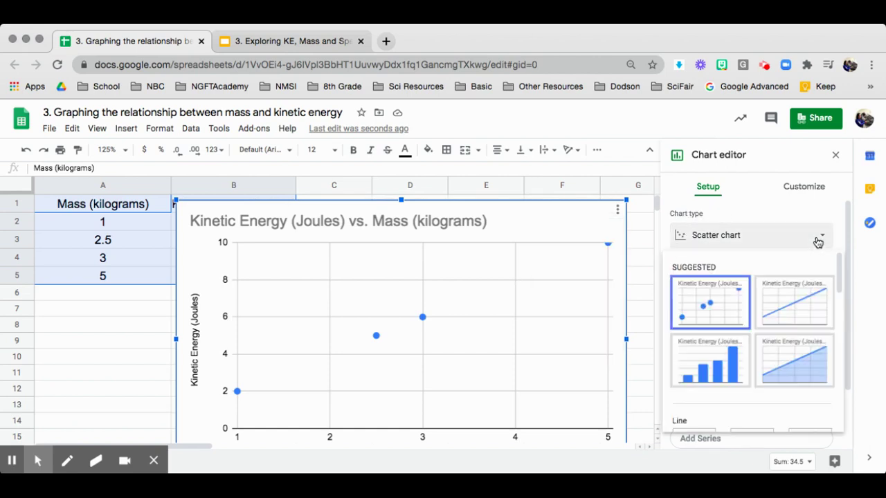
scroll(719, 350, down, 5)
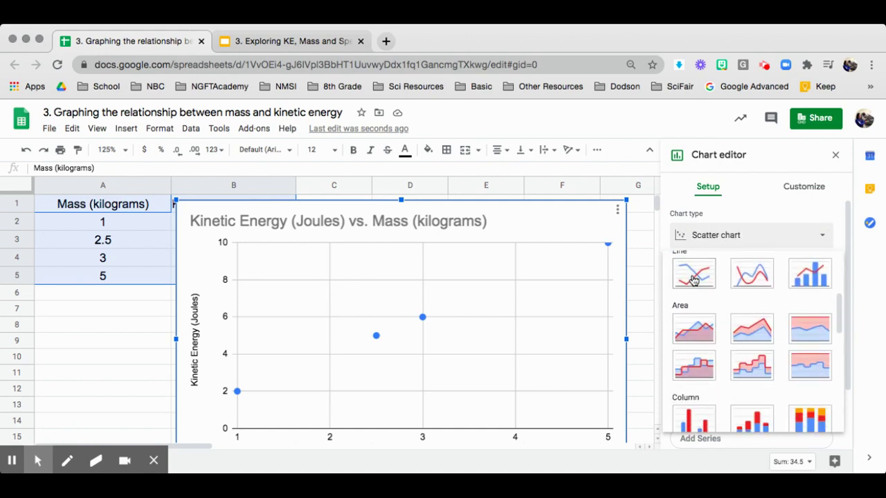
scroll(708, 285, up, 2)
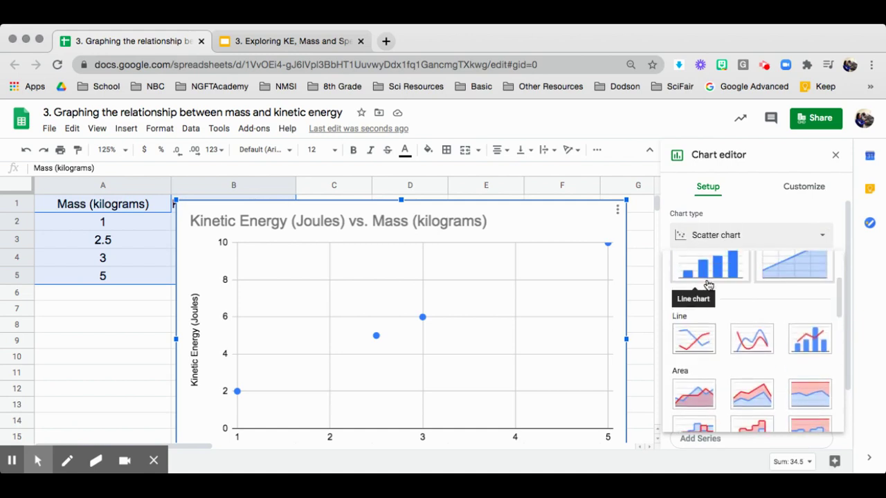
click(751, 346)
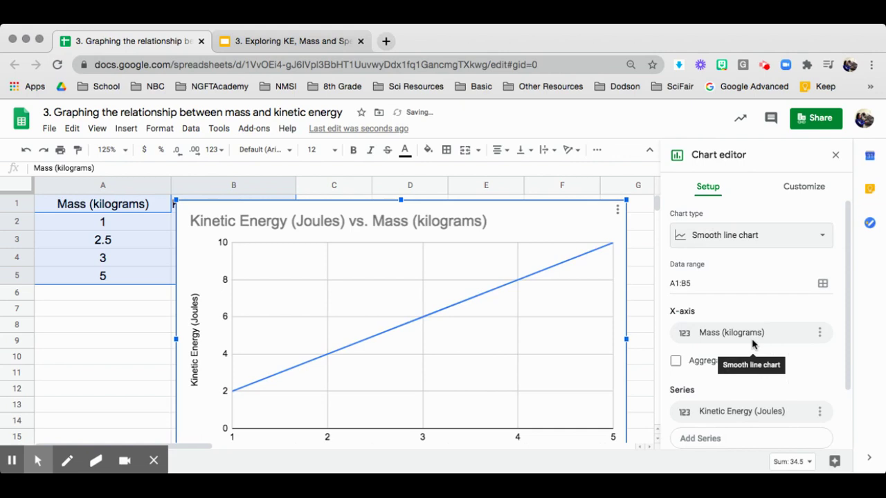
scroll(710, 231, down, 2)
- Give the series data points a 10px point size
click(797, 194)
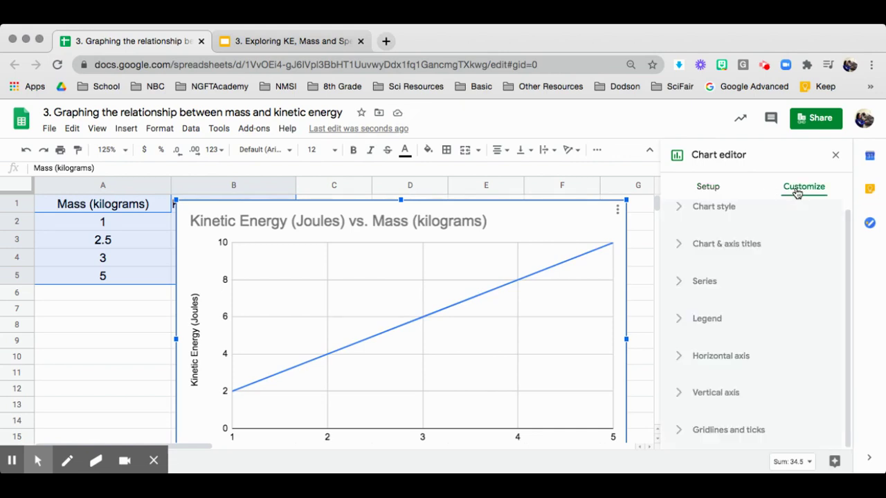
click(687, 280)
scroll(733, 332, down, 2)
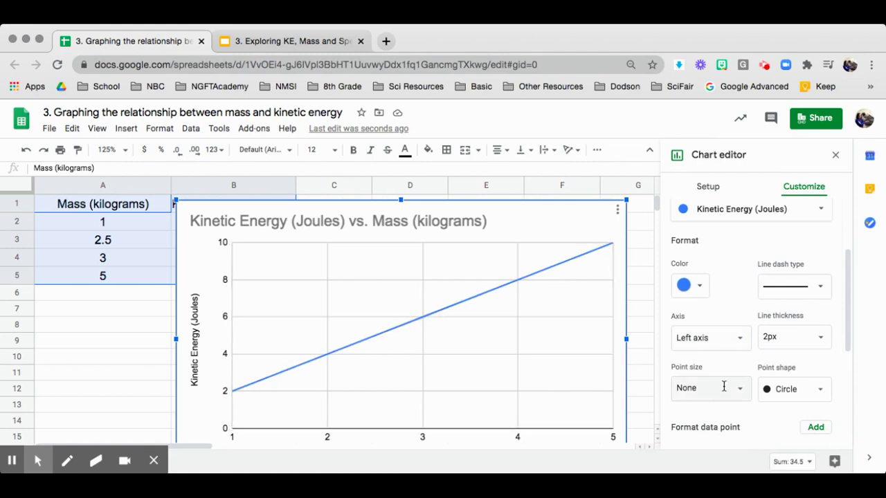
scroll(724, 388, down, 2)
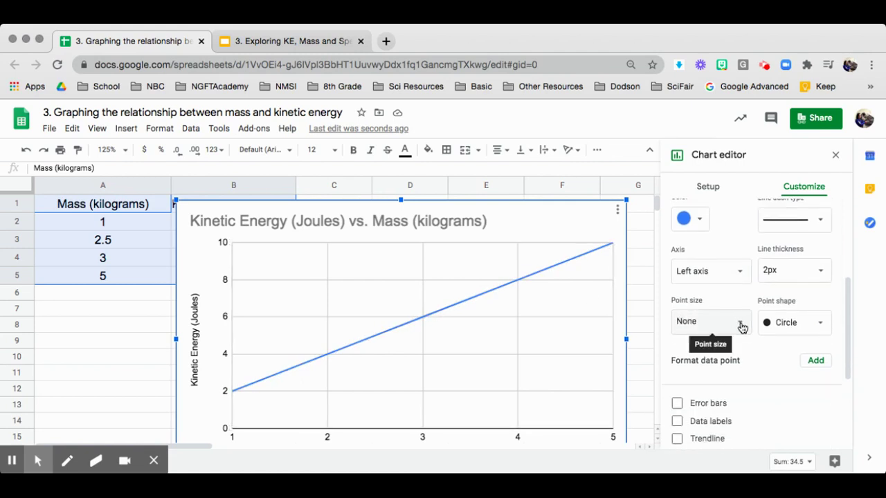
click(741, 326)
click(704, 407)
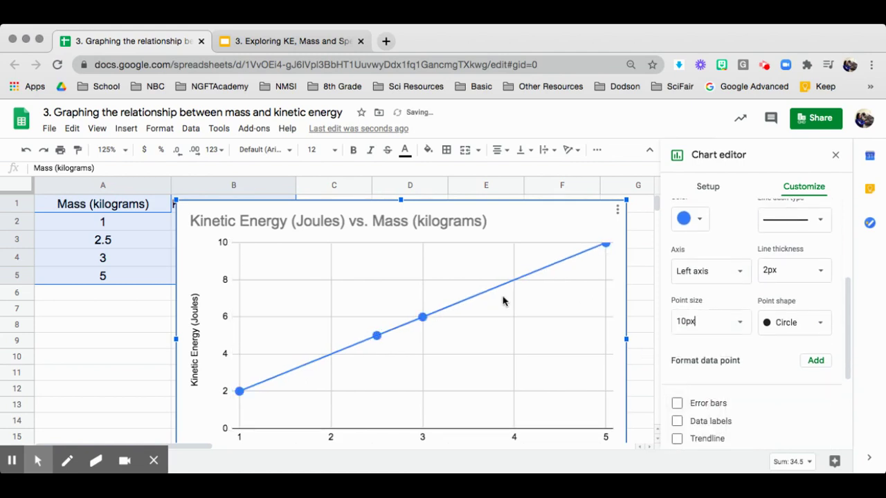
- Make the data points diamond-shaped
click(810, 324)
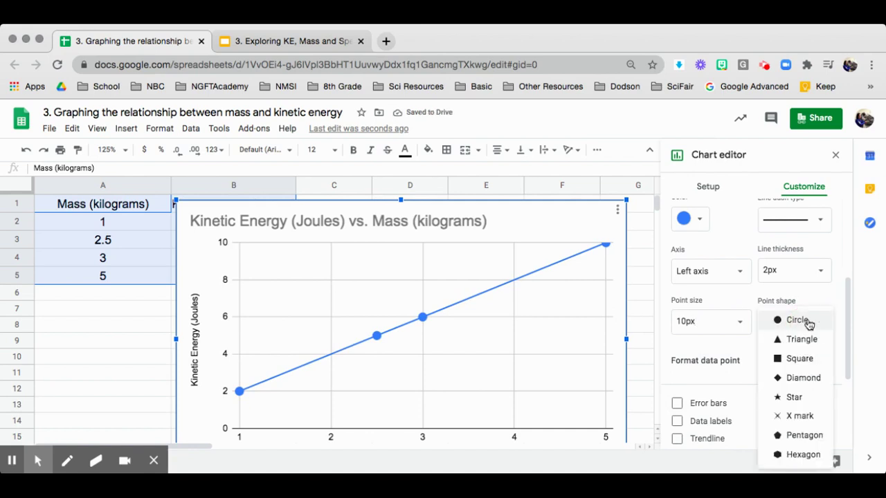
click(794, 379)
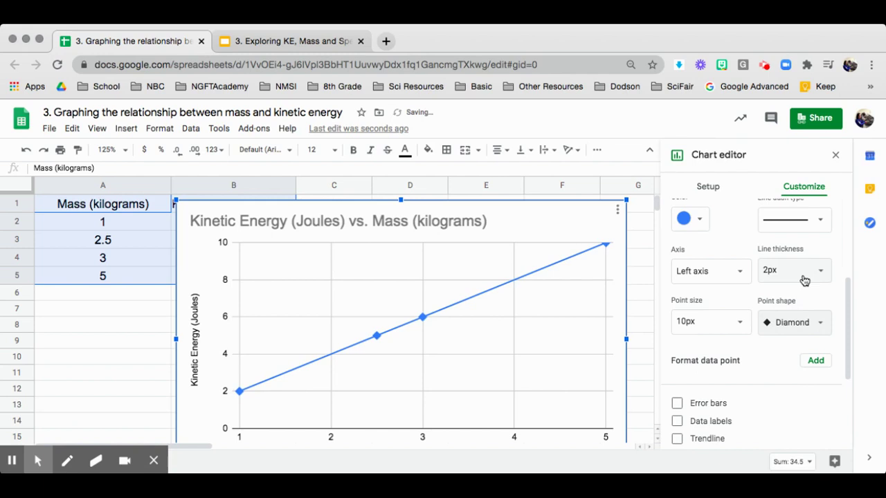
scroll(745, 360, down, 4)
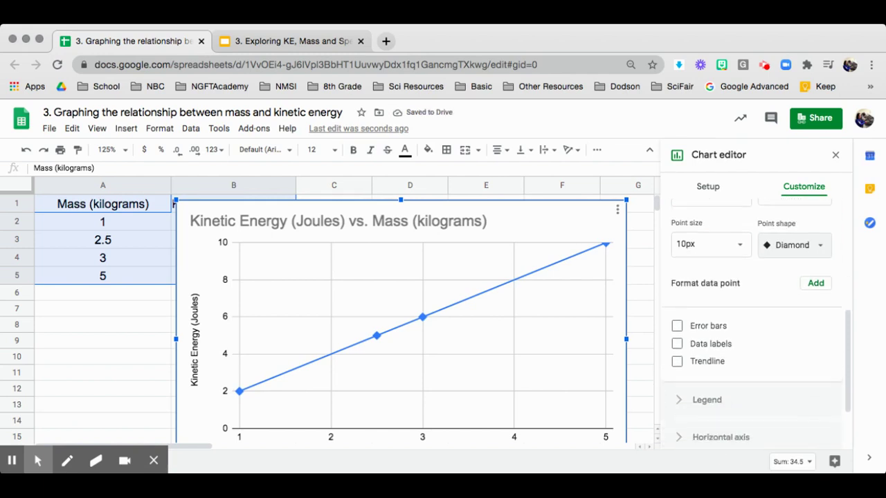
scroll(746, 360, up, 4)
scroll(746, 360, up, 2)
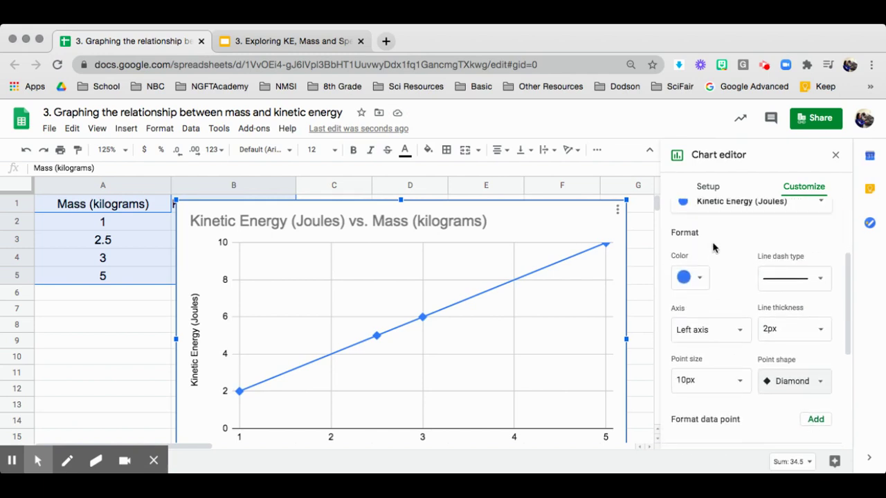
scroll(713, 248, up, 3)
click(678, 290)
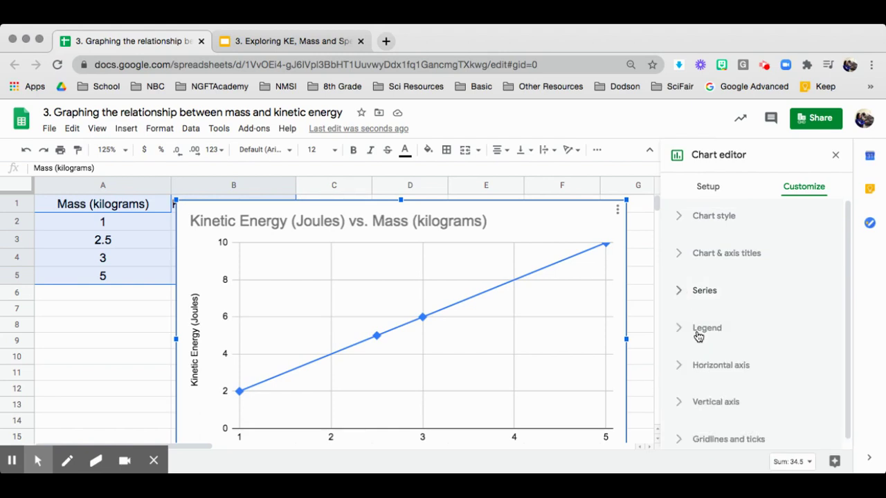
- Set the vertical axis minor gridline count to 1
scroll(701, 341, down, 1)
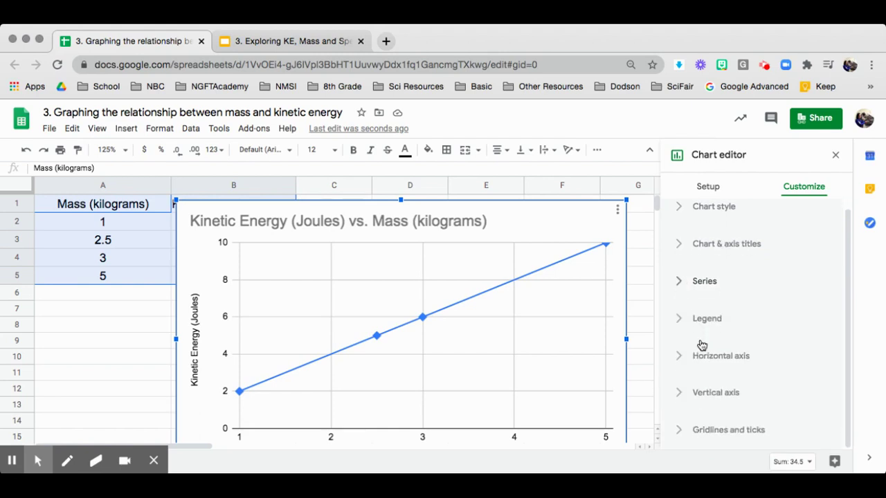
click(682, 430)
scroll(770, 393, down, 5)
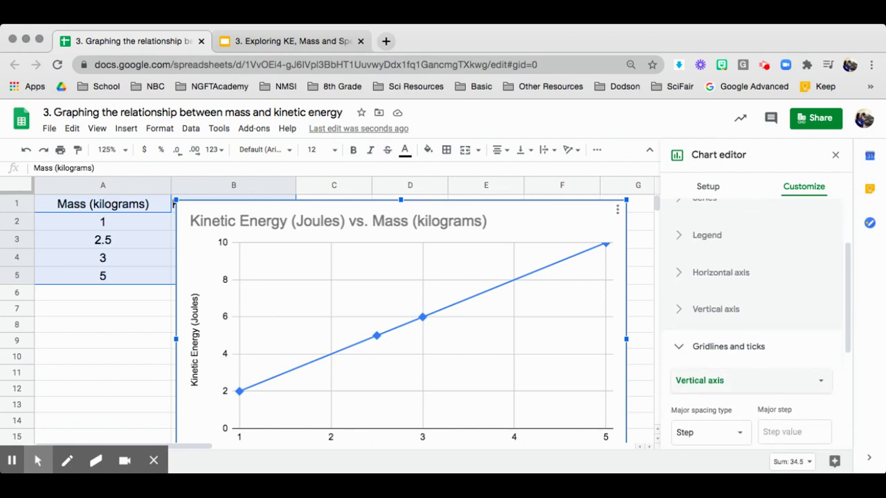
scroll(732, 387, down, 1)
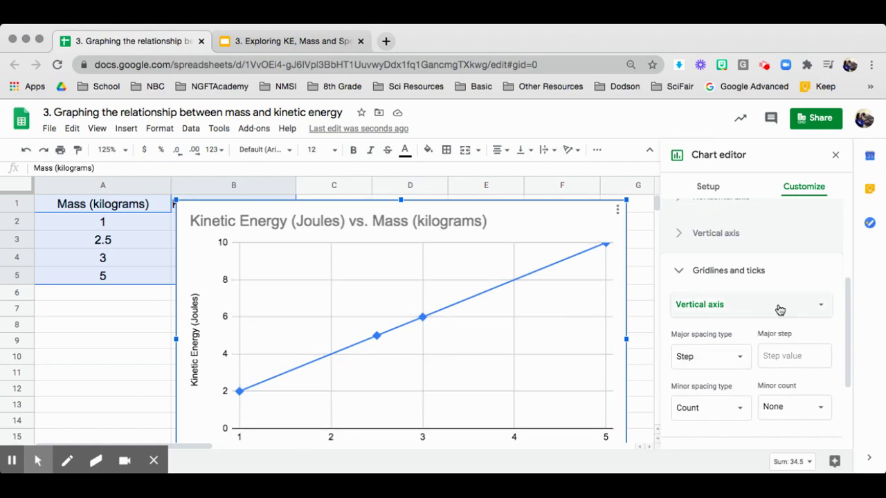
scroll(719, 386, down, 2)
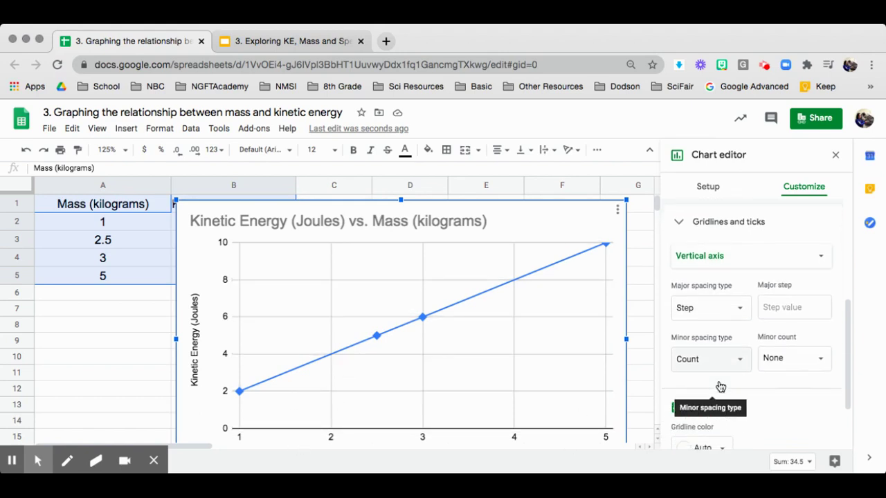
click(788, 354)
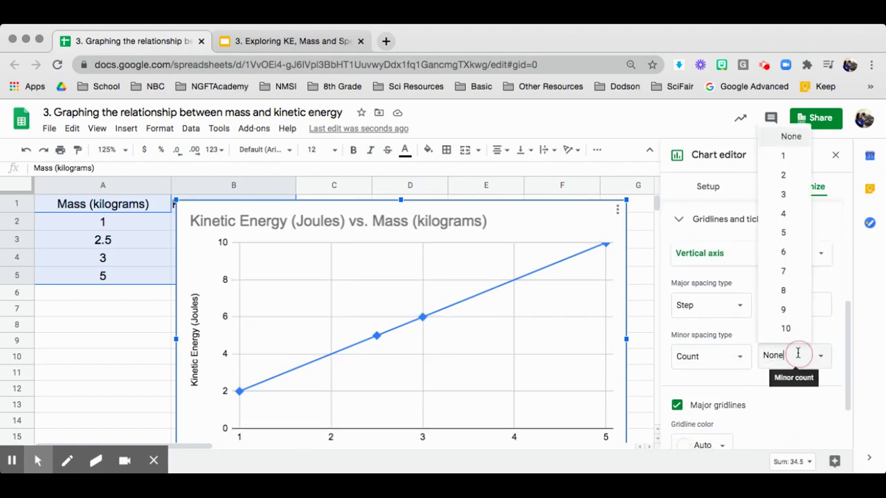
click(782, 160)
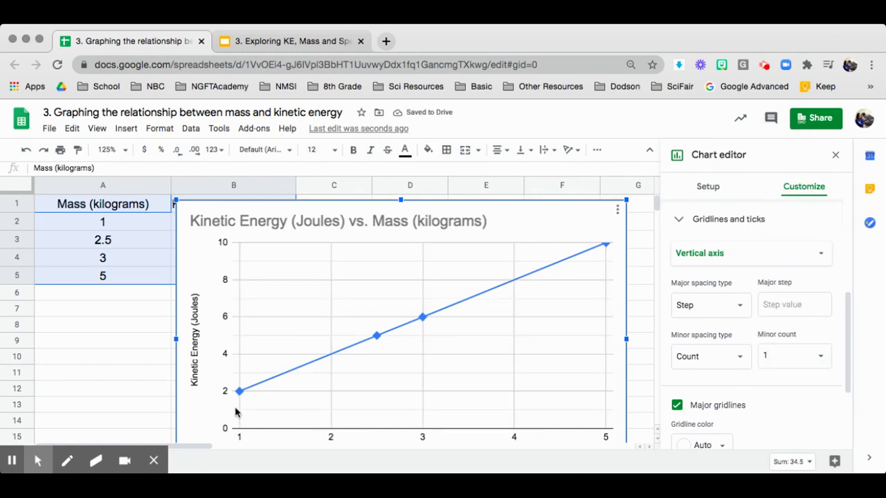
- Set the horizontal axis minor gridline count to 1
click(813, 255)
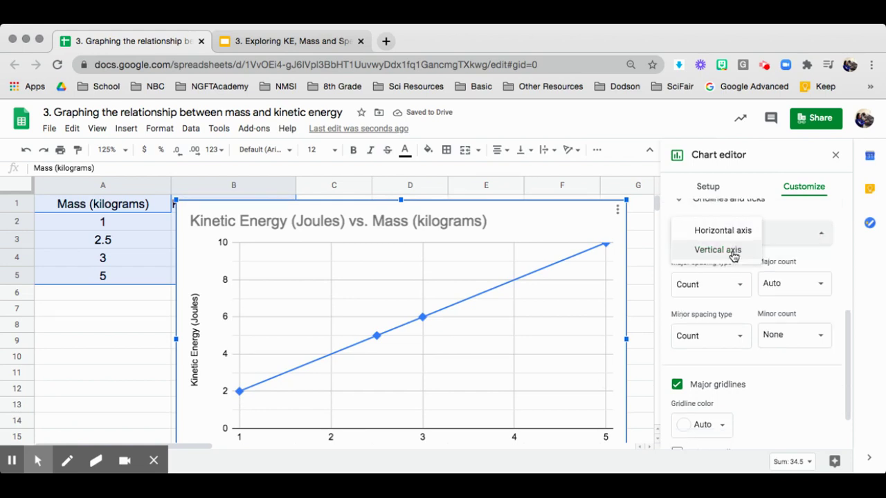
click(734, 256)
click(787, 238)
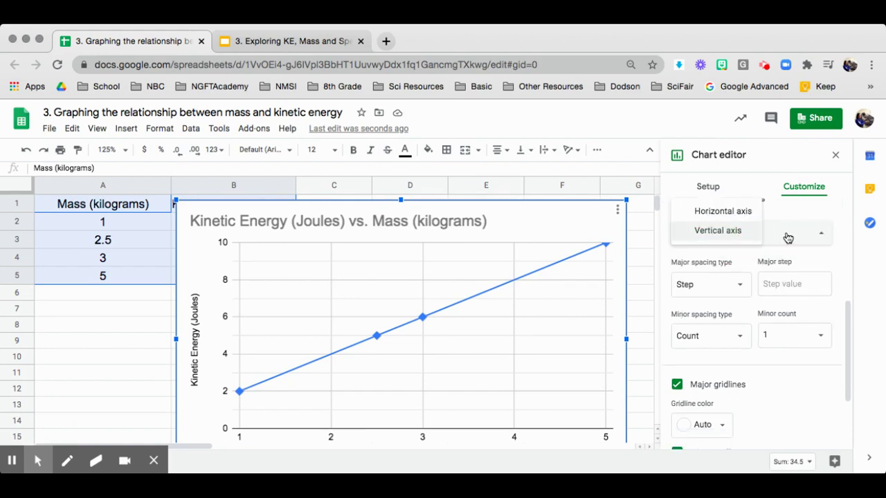
click(724, 210)
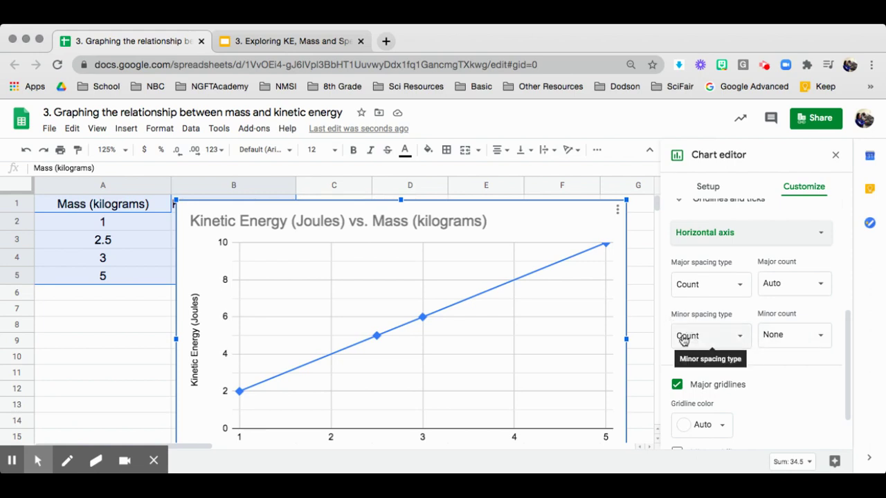
click(819, 337)
click(783, 134)
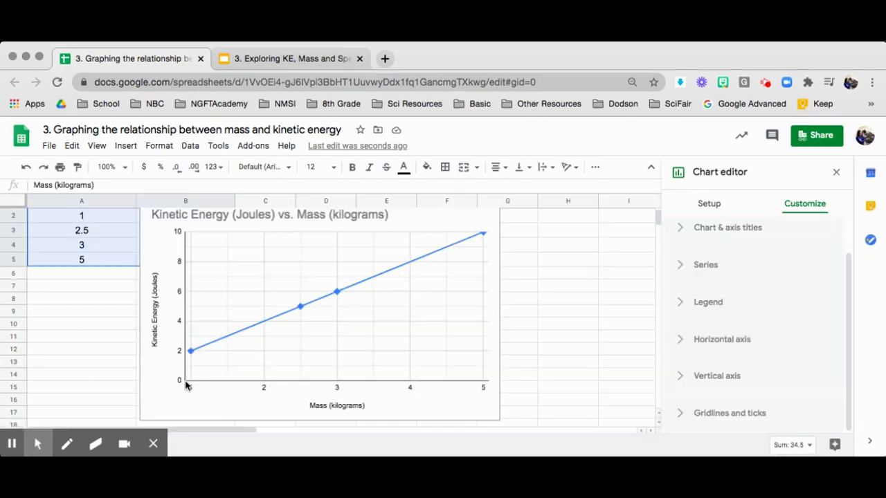
- Enter 0 as the vertical axis Min value
click(681, 380)
scroll(789, 372, down, 5)
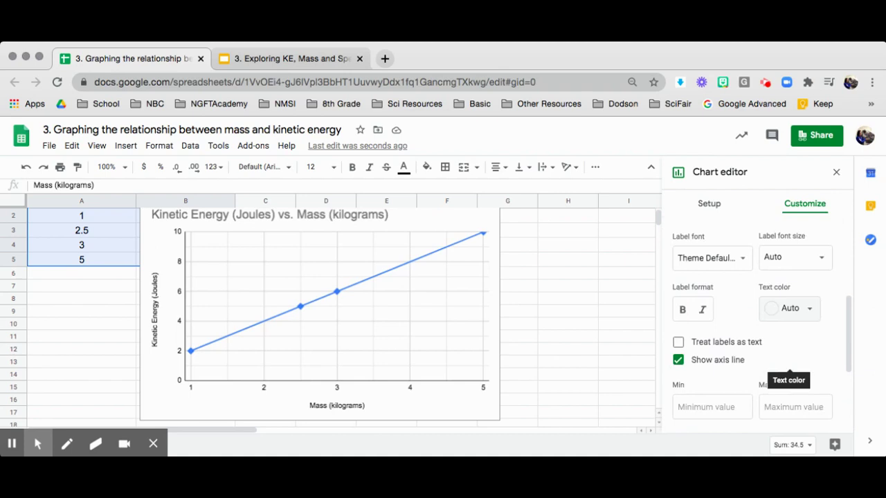
click(682, 358)
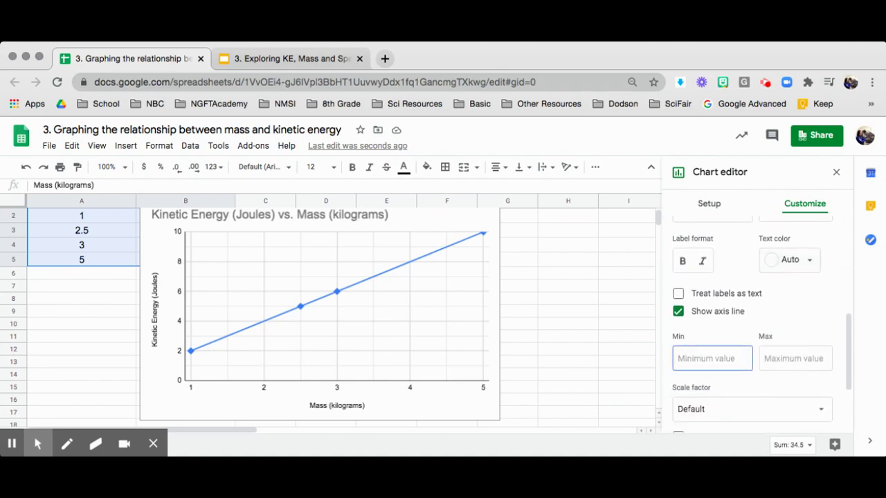
text(0)
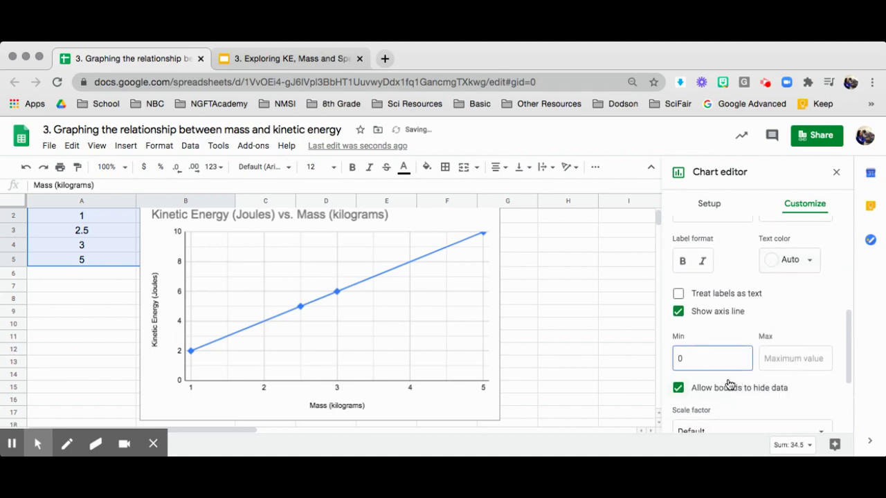
scroll(757, 292, up, 4)
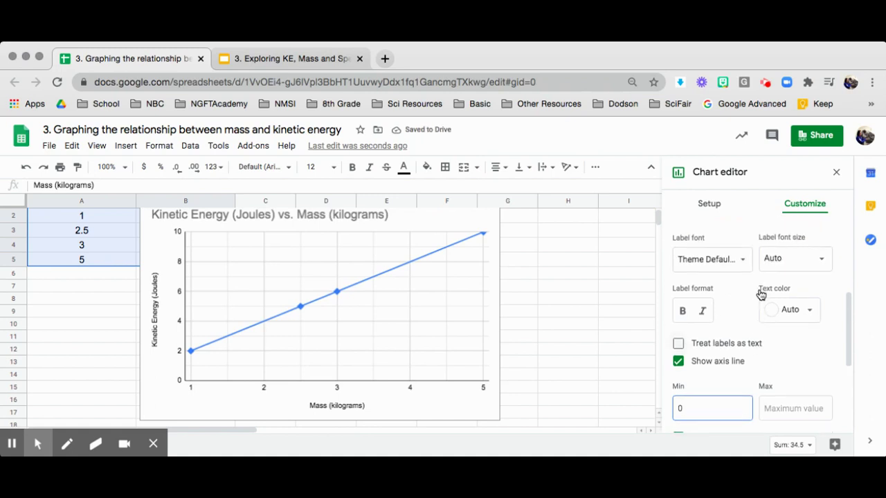
click(683, 280)
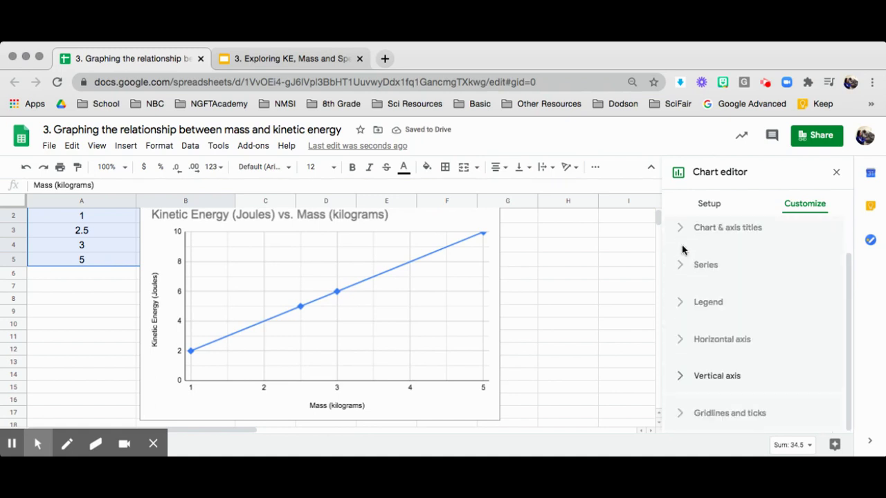
- Enter 0 as the horizontal Mass axis Min value
click(684, 346)
scroll(713, 374, down, 4)
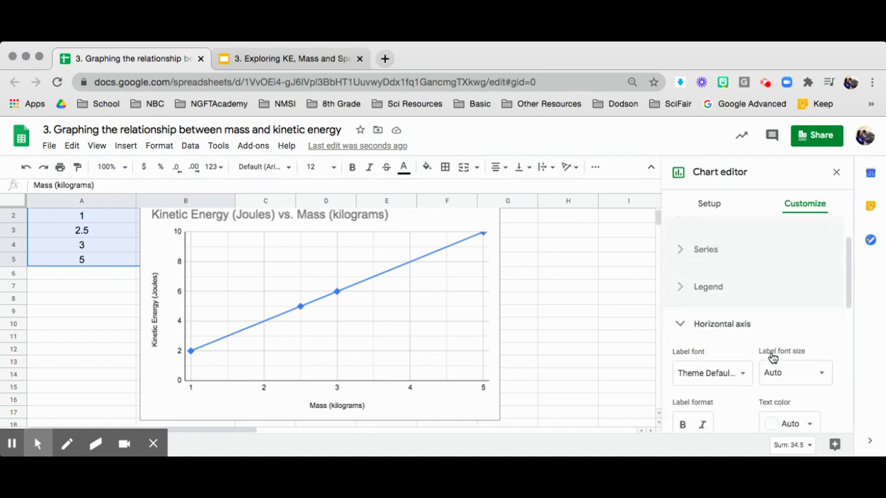
scroll(738, 405, down, 3)
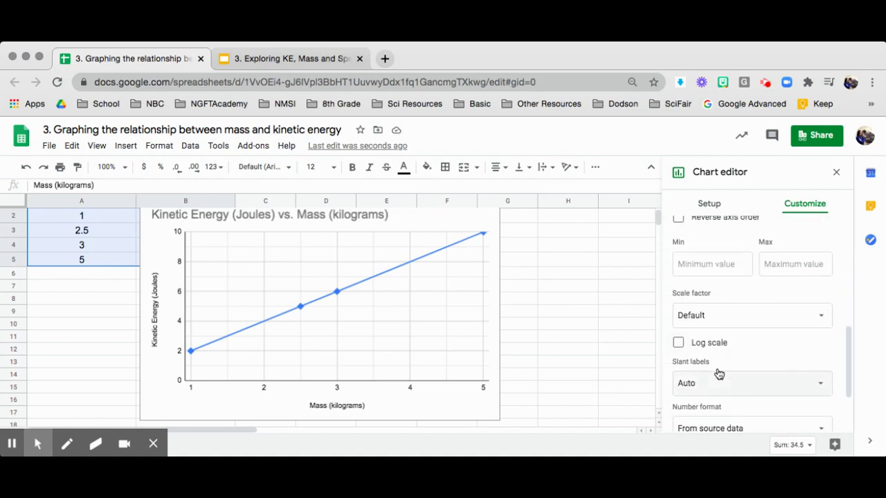
click(699, 257)
text(0)
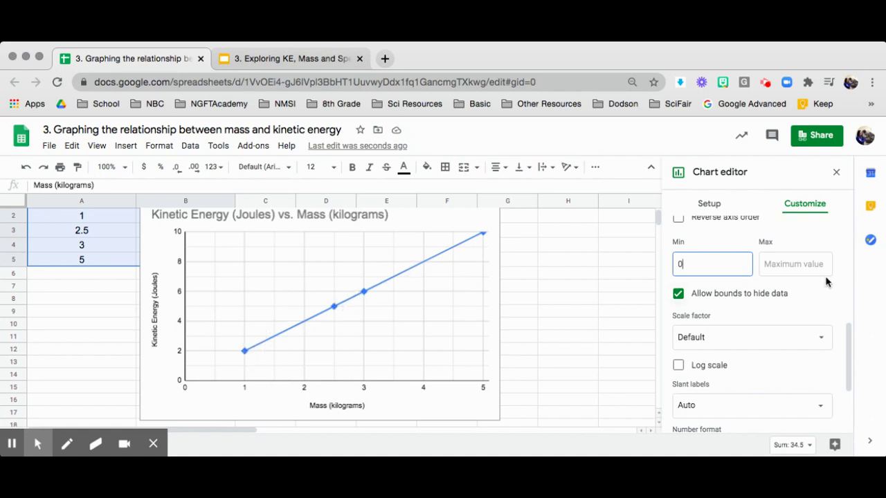
click(818, 202)
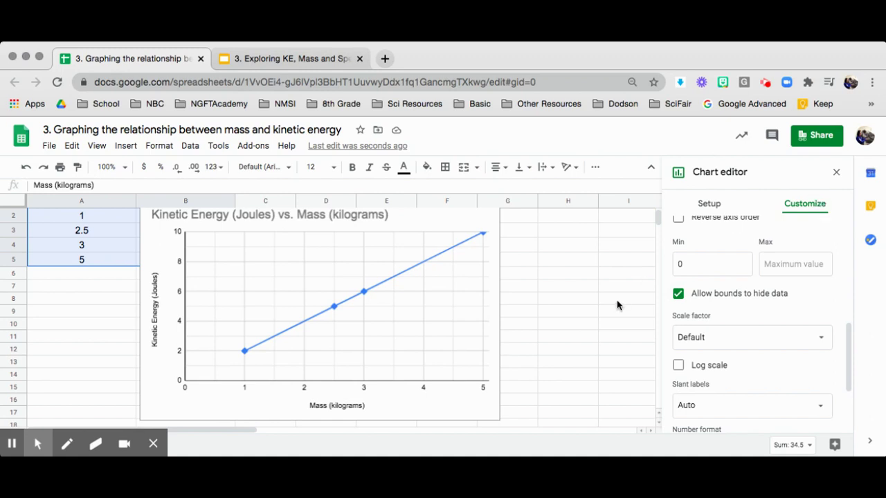
- Color the kinetic energy series dark red and close the chart editor
click(420, 267)
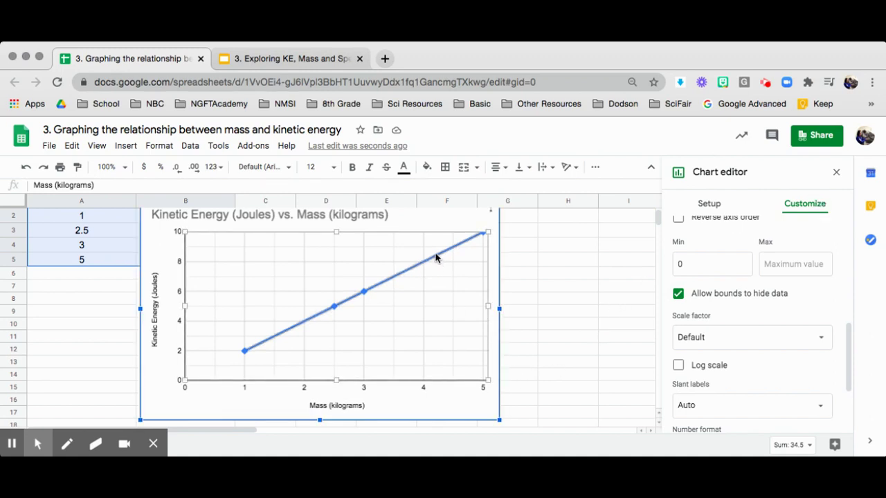
click(436, 259)
click(700, 348)
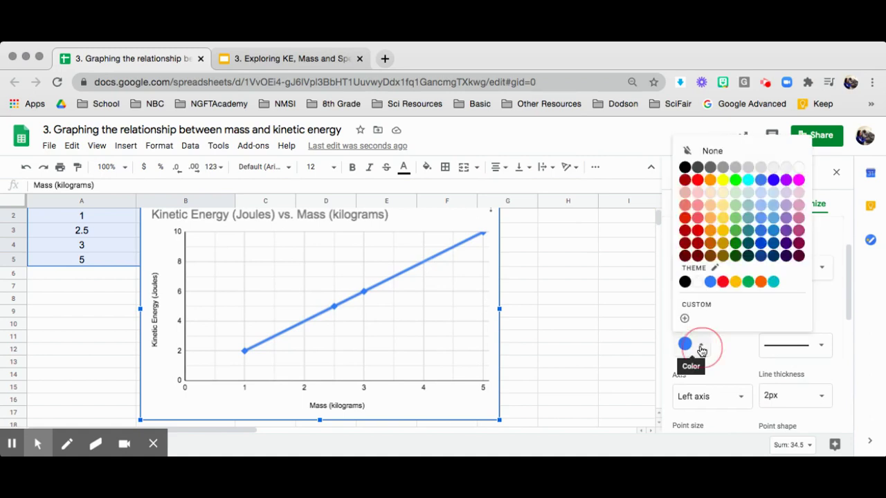
click(685, 256)
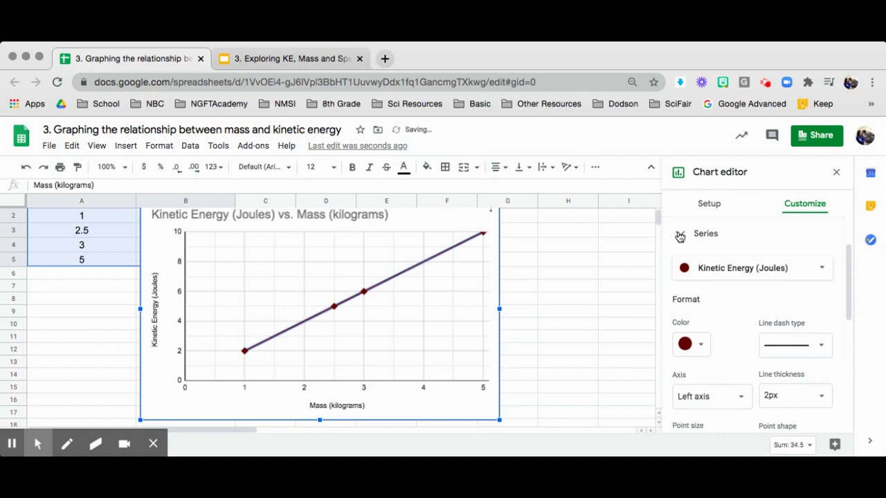
click(680, 236)
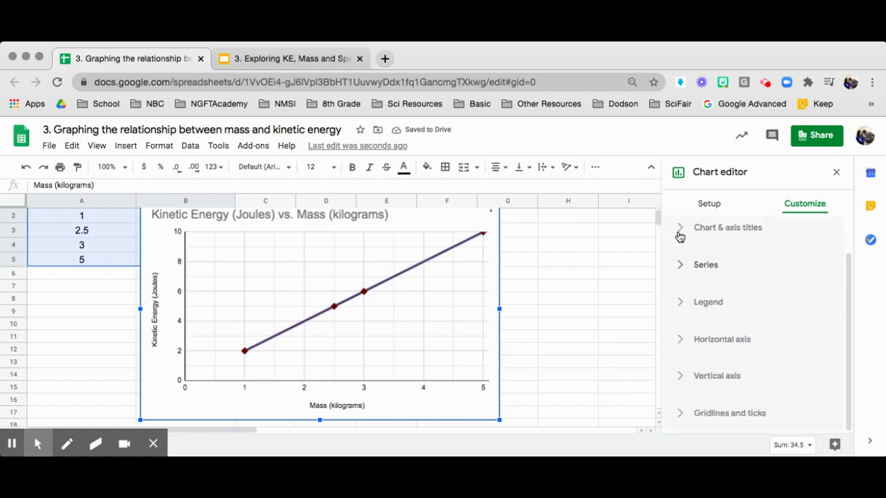
click(630, 260)
click(493, 250)
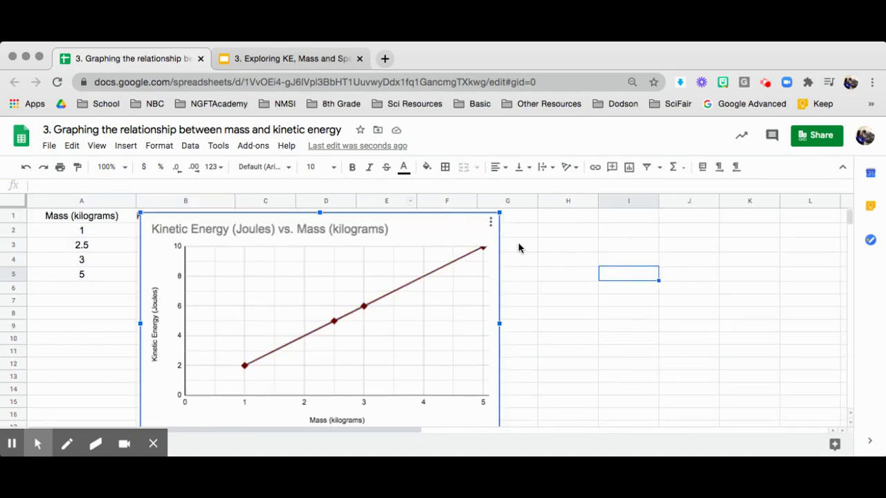
- Replace the chart title text with 'Graph of the Relationship Between Mass and Kinetic Energy of An Object'
click(490, 224)
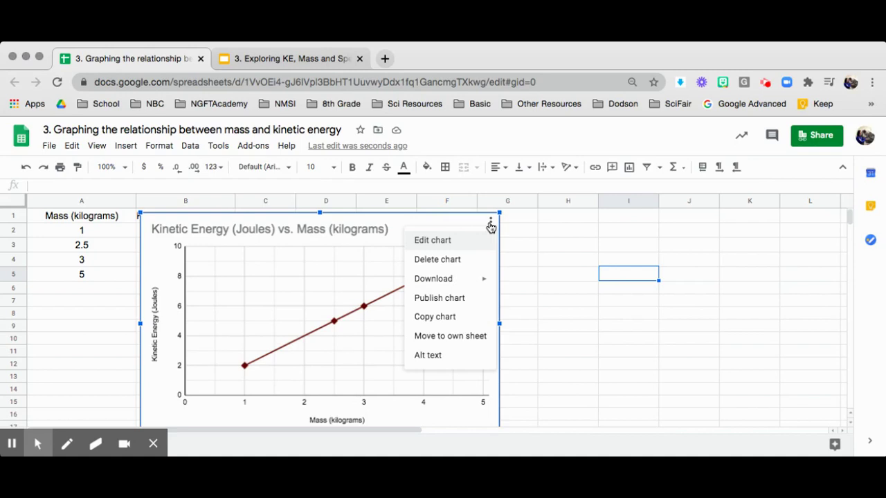
click(457, 241)
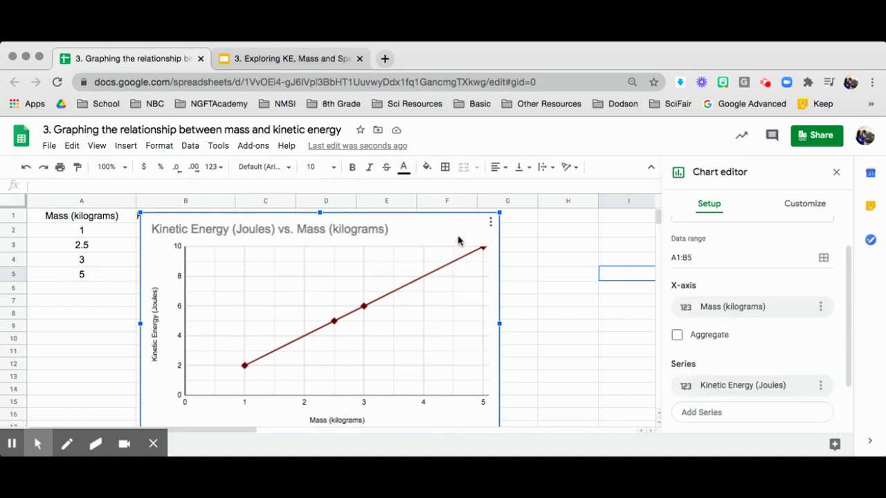
click(806, 206)
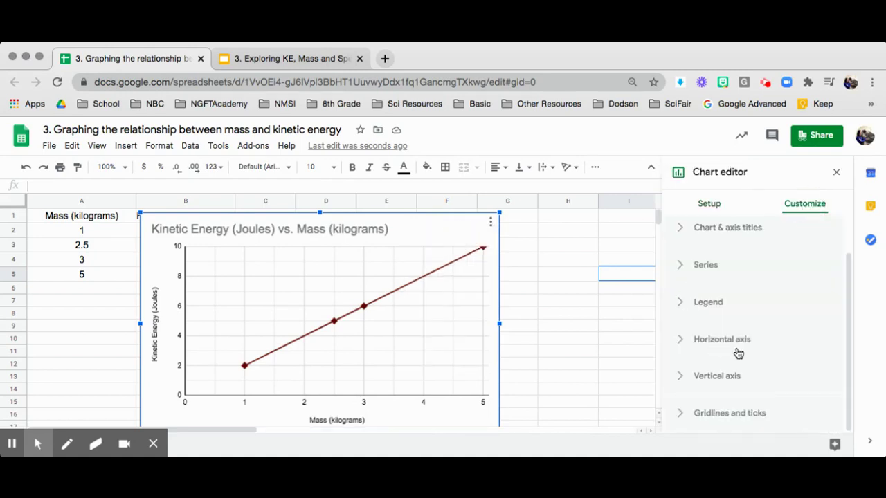
click(695, 229)
click(711, 321)
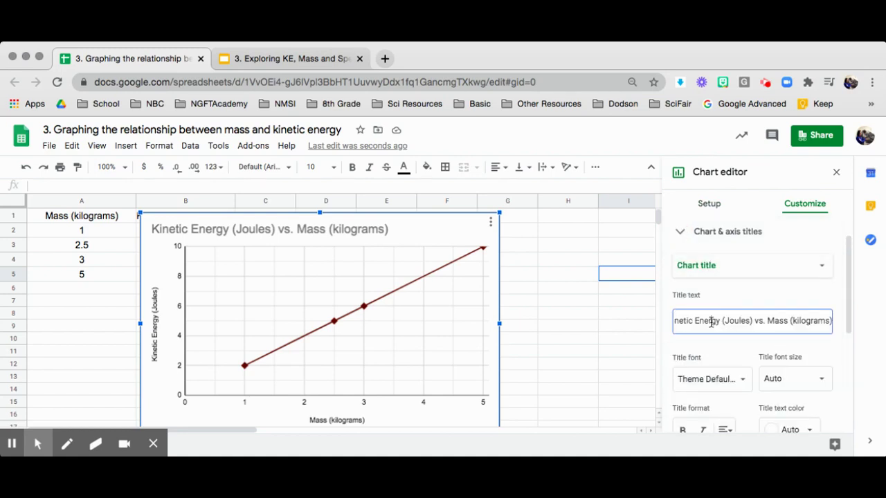
click(678, 321)
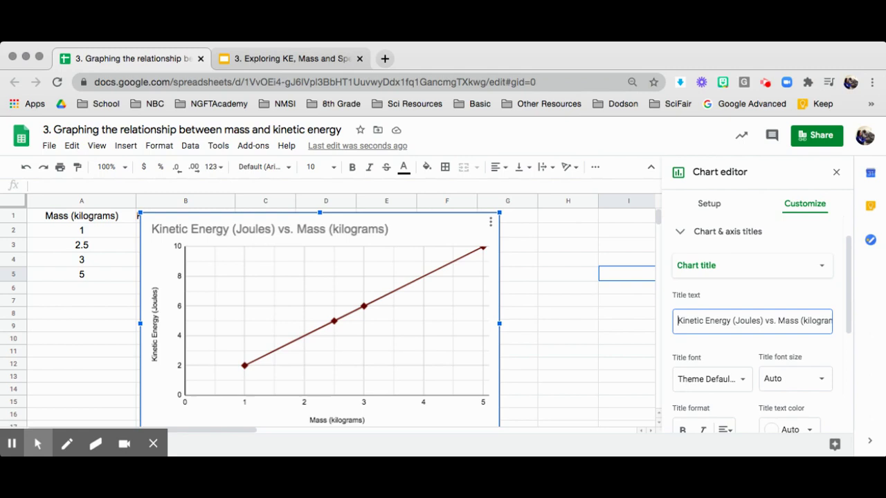
drag(678, 320, 830, 320)
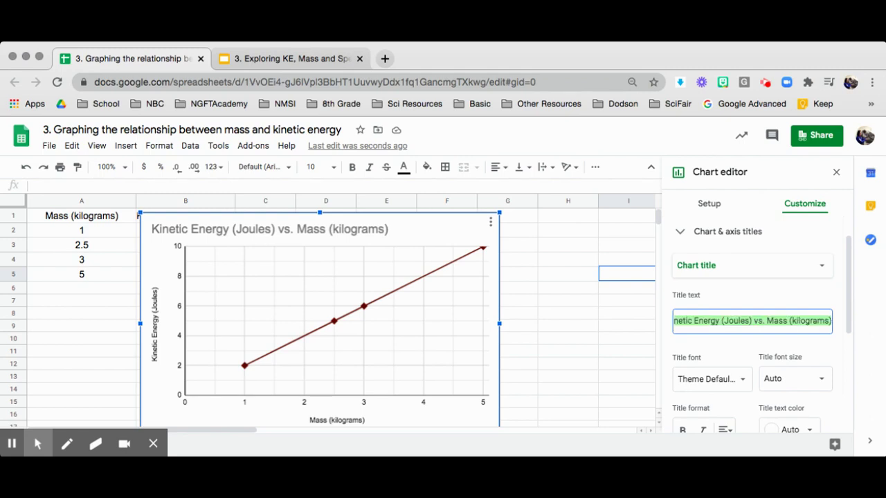
text(Graph of the Relationship Between)
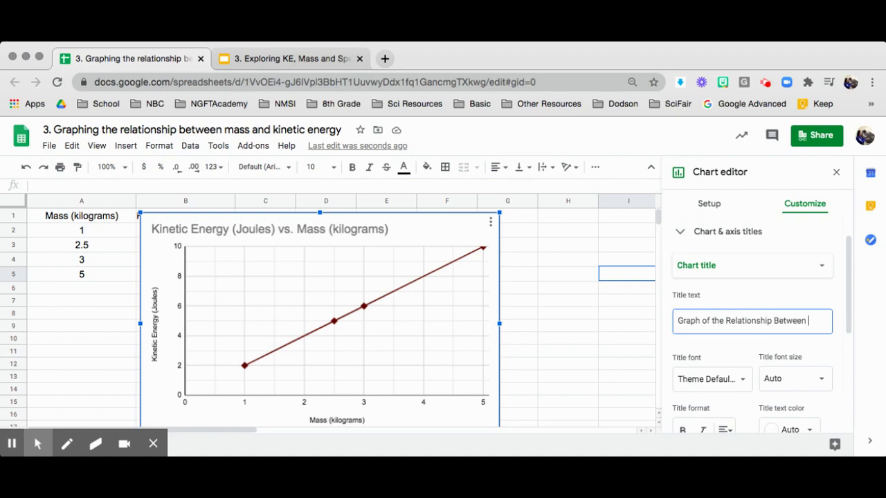
text(Mass and)
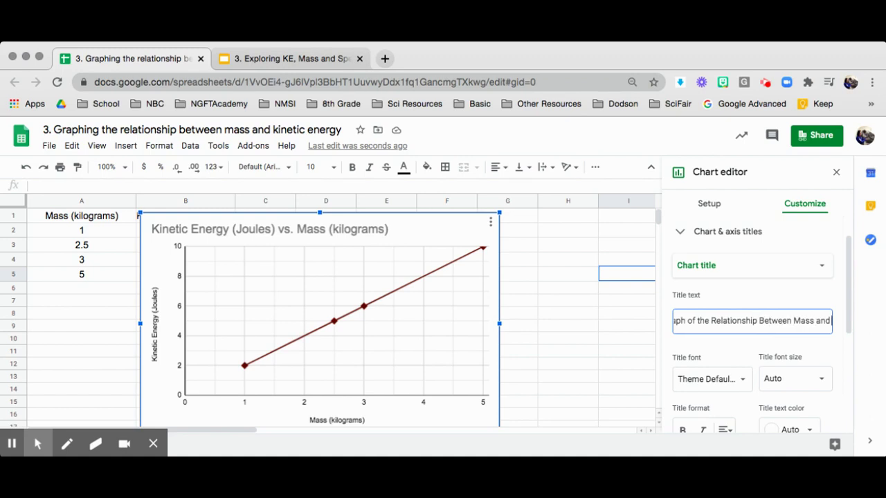
text( Kinetic En)
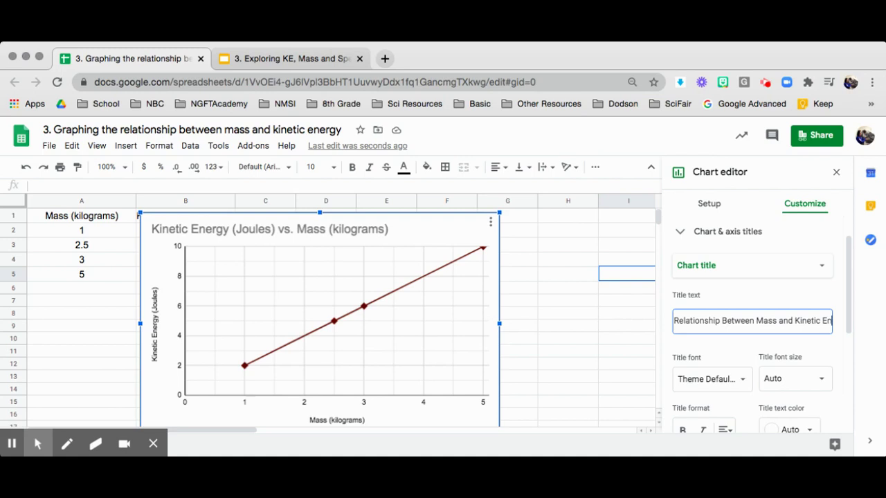
text(ergy of An)
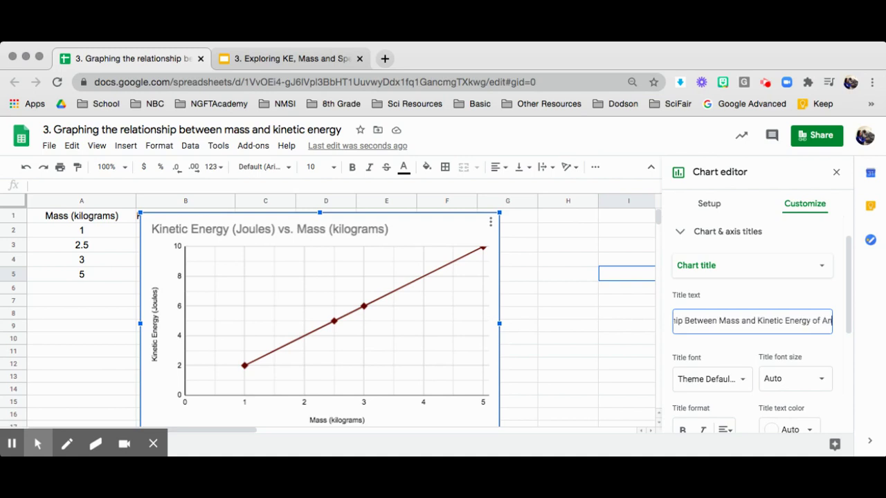
text( Object)
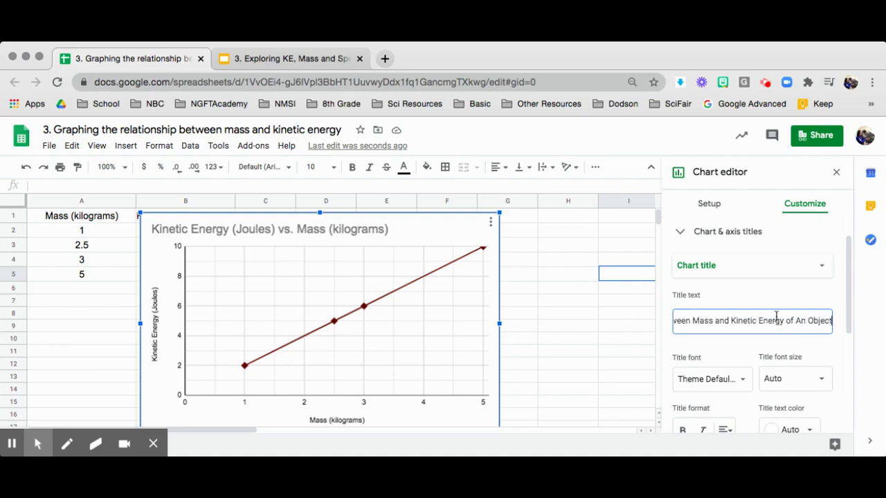
- Center the chart title and color it dark teal
click(831, 357)
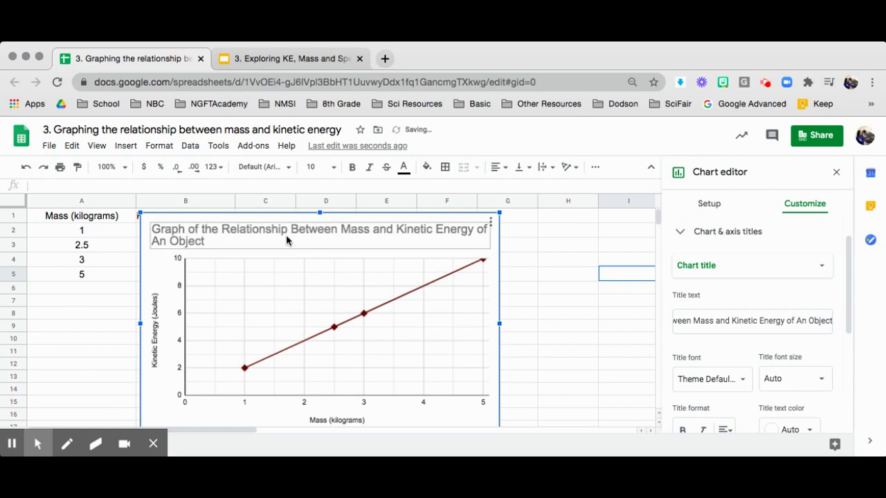
click(287, 240)
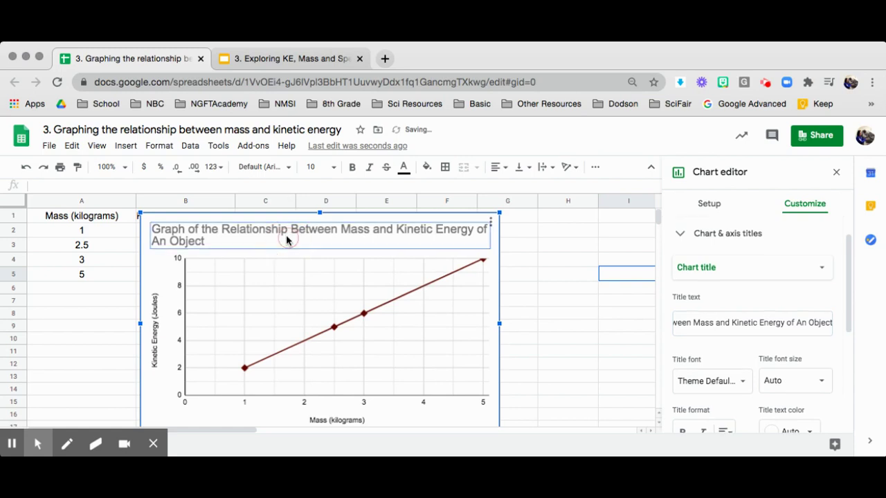
double_click(360, 232)
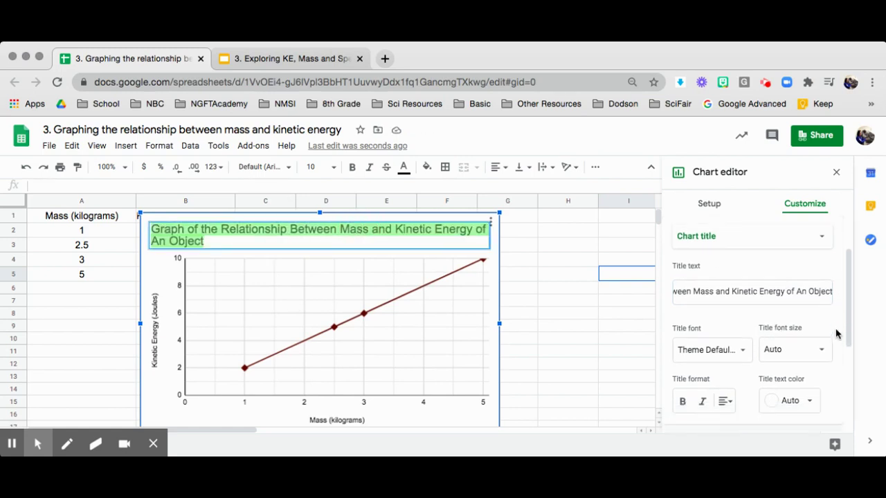
scroll(819, 342, down, 2)
click(731, 373)
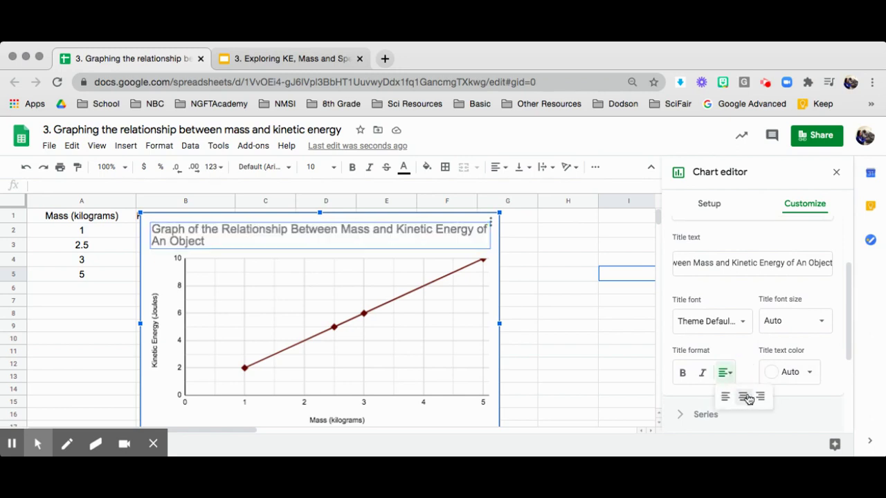
click(743, 397)
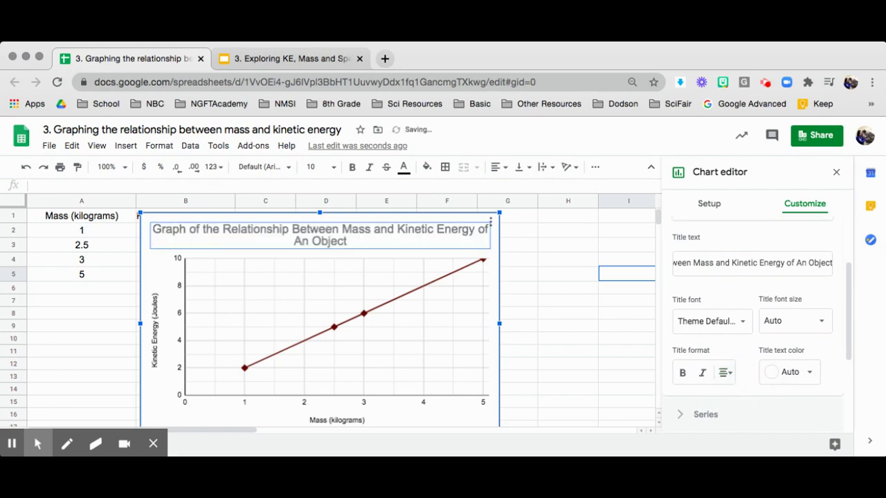
click(807, 374)
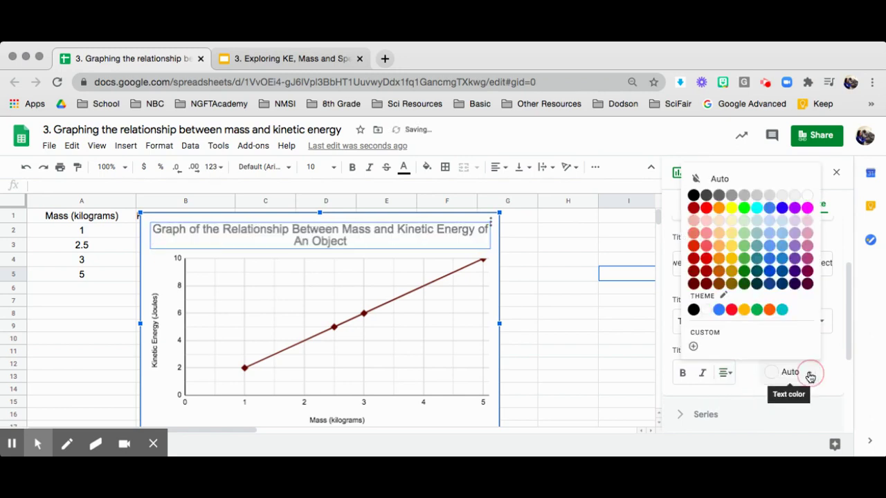
click(756, 286)
click(540, 256)
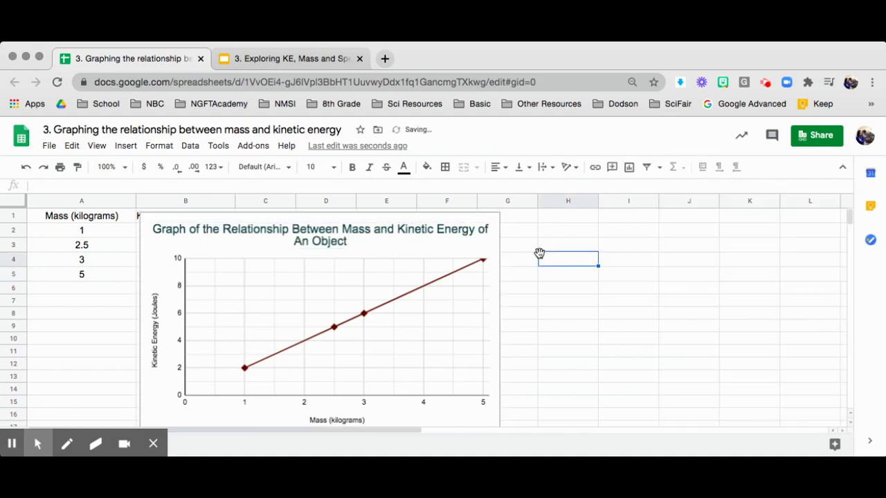
- Copy the chart and switch to the 'Exploring KE, Mass and Speed' presentation
click(493, 242)
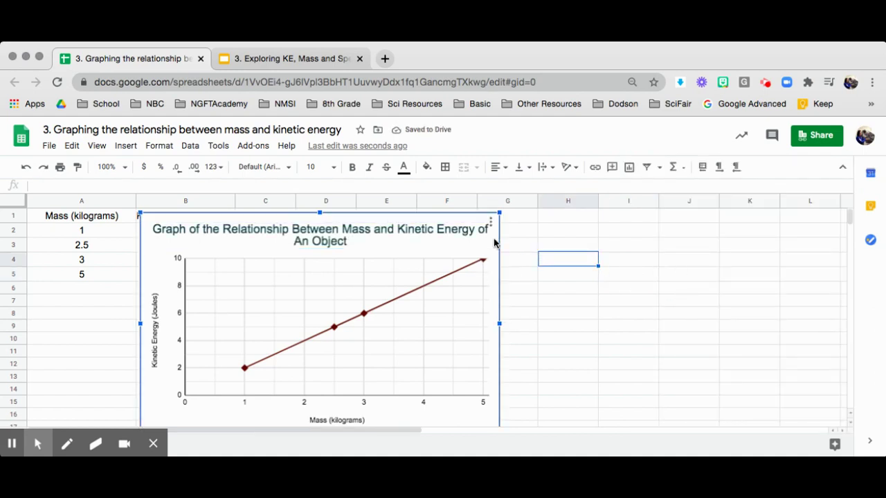
click(490, 224)
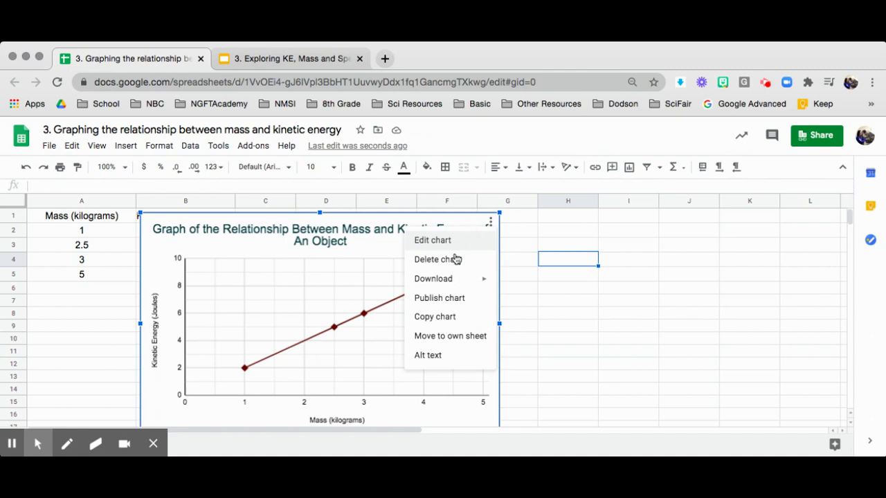
click(440, 317)
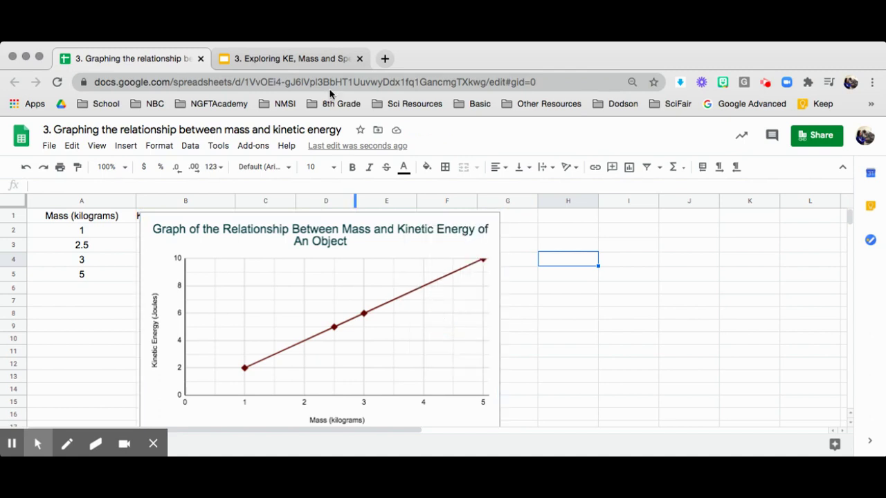
click(324, 61)
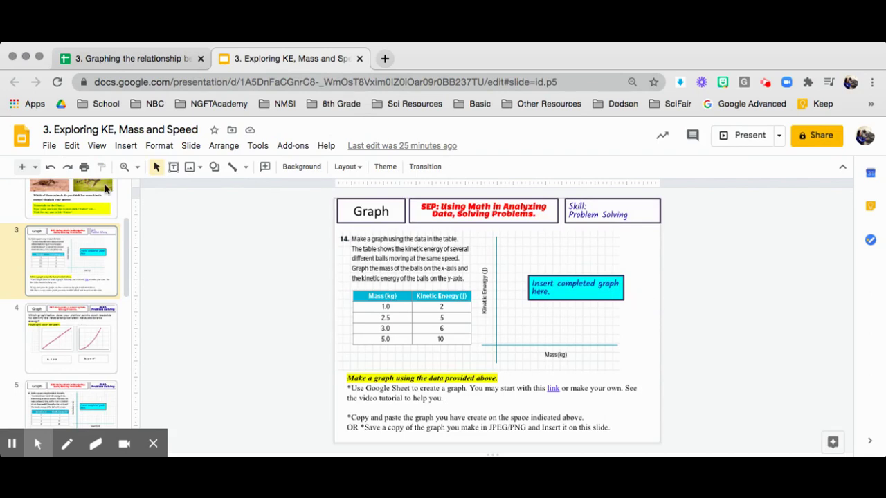
- Paste the copied chart onto slide 3 with Link to spreadsheet selected
click(72, 146)
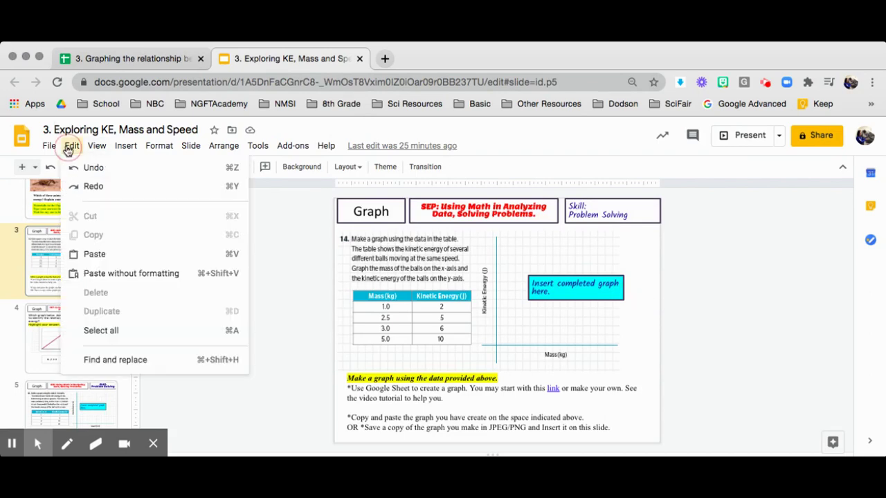
click(85, 256)
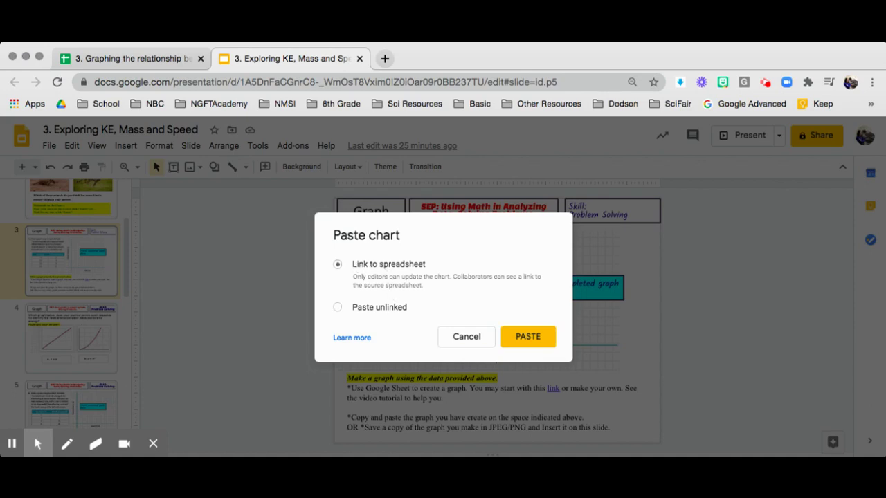
- Paste the chart linked to the spreadsheet and shrink it into the slide's right half
click(526, 334)
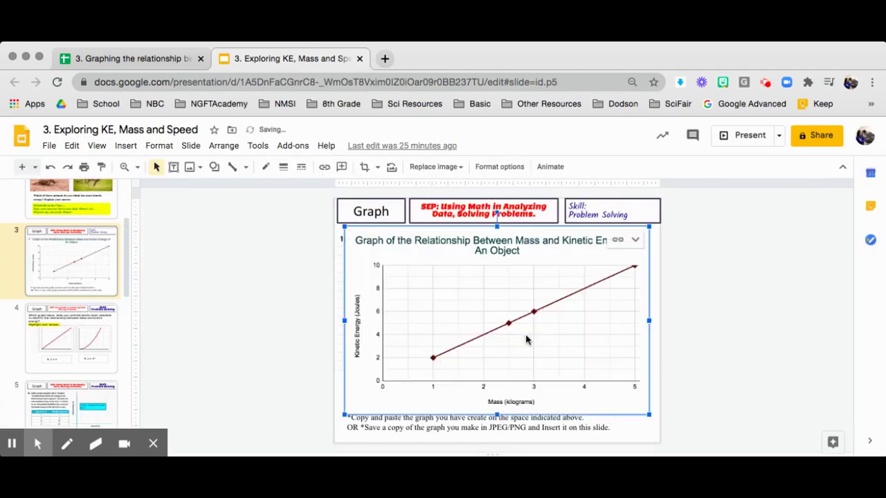
drag(344, 415, 493, 360)
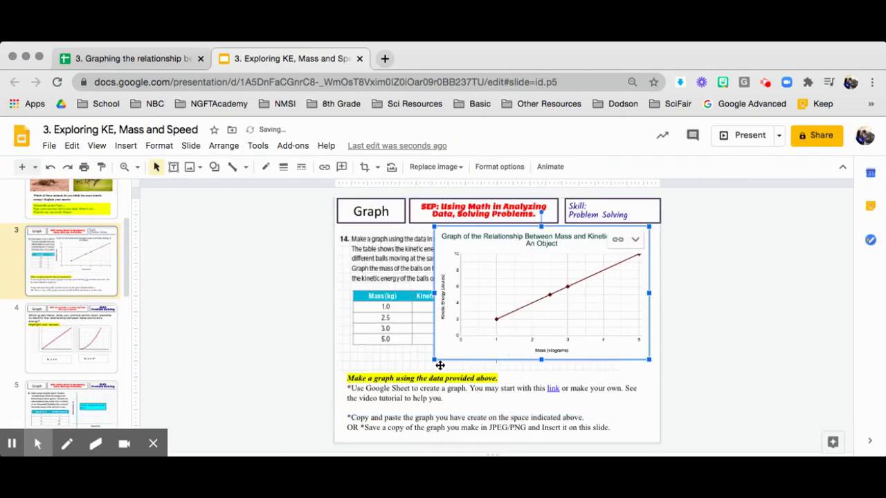
drag(436, 359, 527, 334)
click(584, 317)
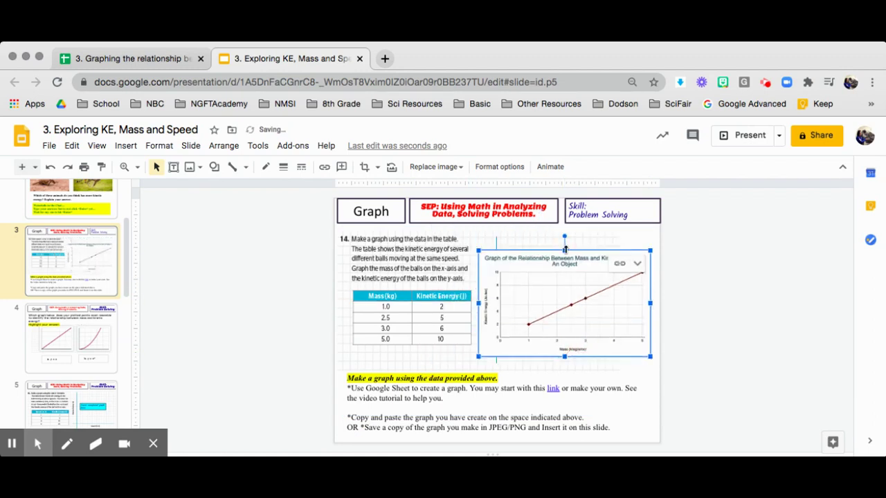
- Fine-tune the chart's height and size, nudge it right beside the data table, then deselect
drag(566, 250, 566, 230)
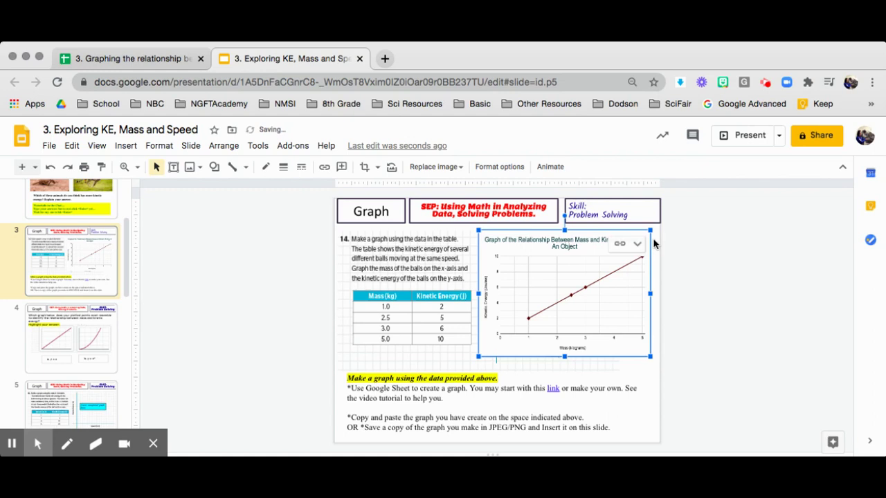
drag(481, 354, 471, 362)
key(Right)
key(Right)
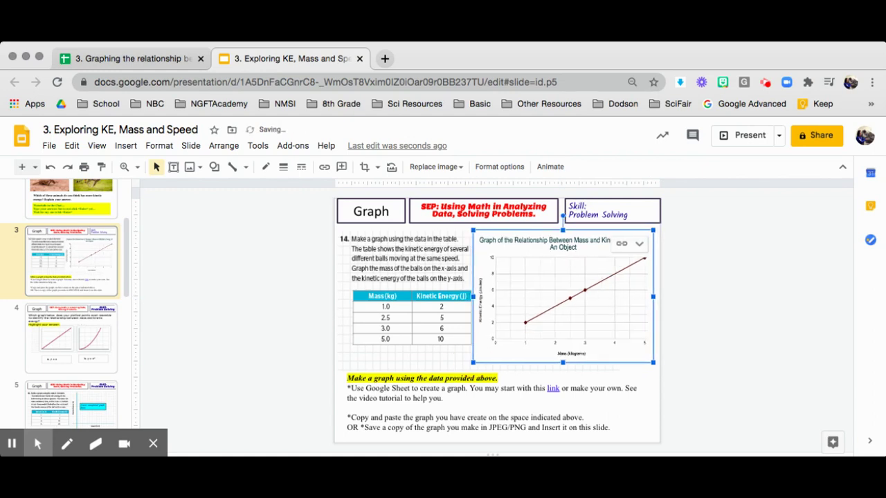
click(759, 326)
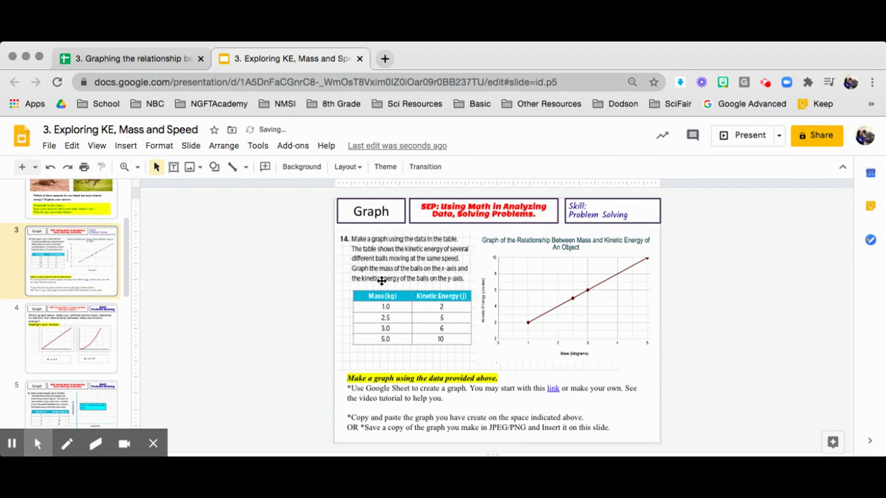